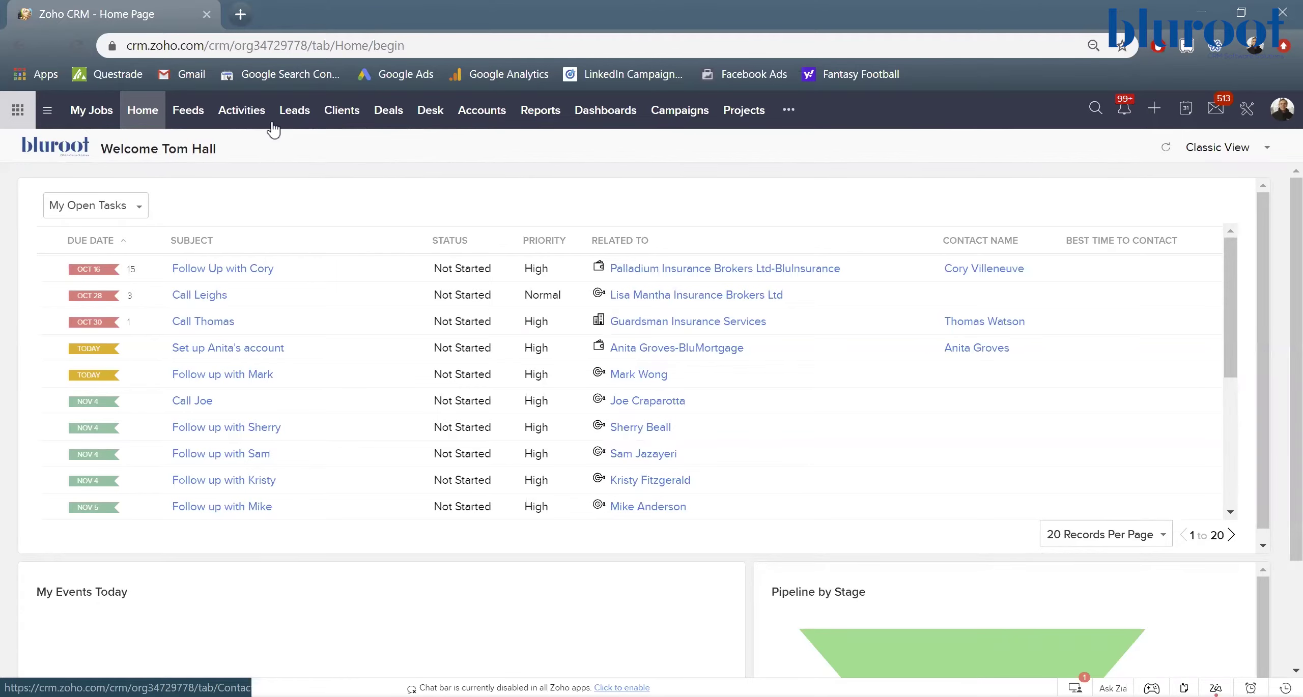
- Open the Leads module on the Today's Leads view, which shows no leads
left_click(295, 111)
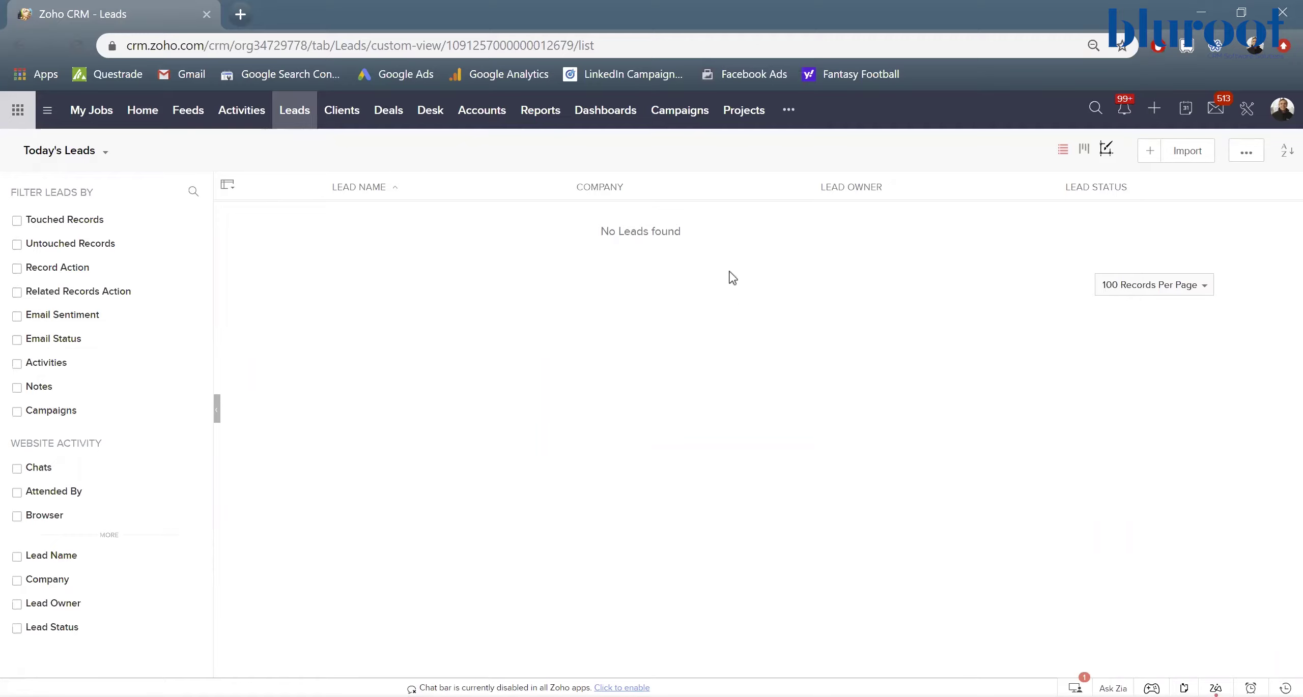
triple_click(701, 235)
left_click(660, 382)
- Start a lead import and upload Sample Client Import.xlsx from 00. BluRoot Files > 05. Misc
left_click(1175, 166)
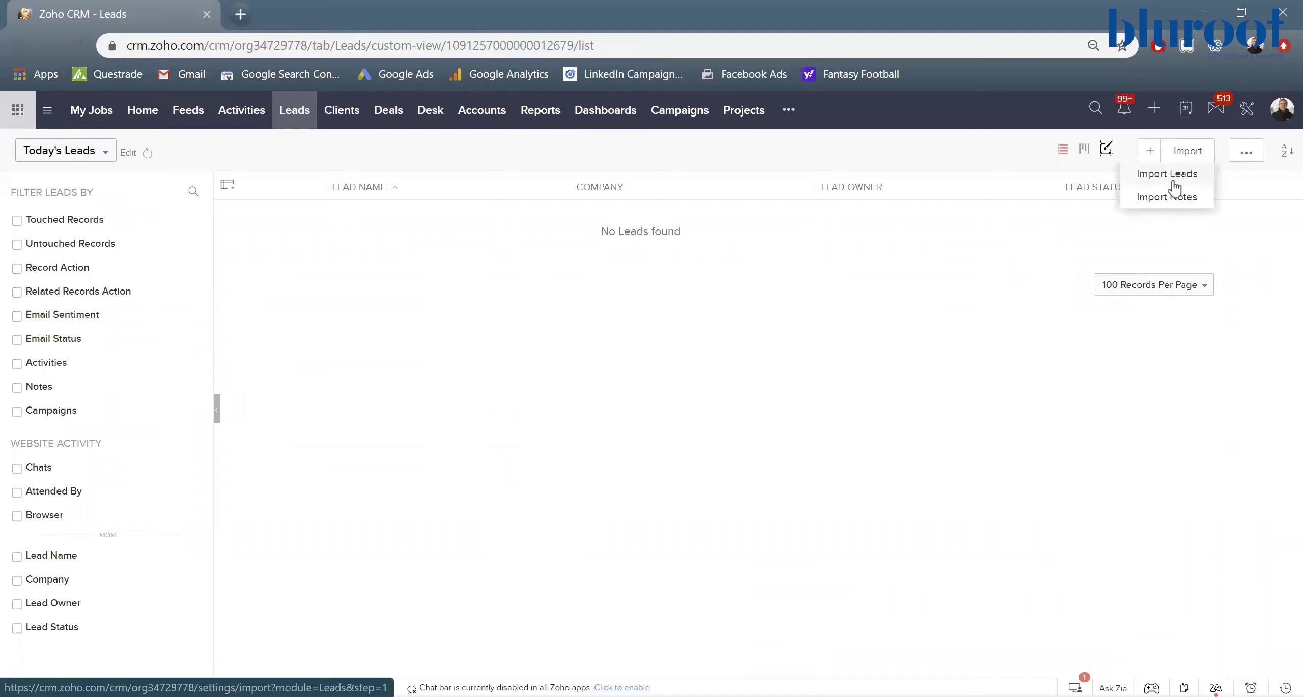
left_click(1174, 179)
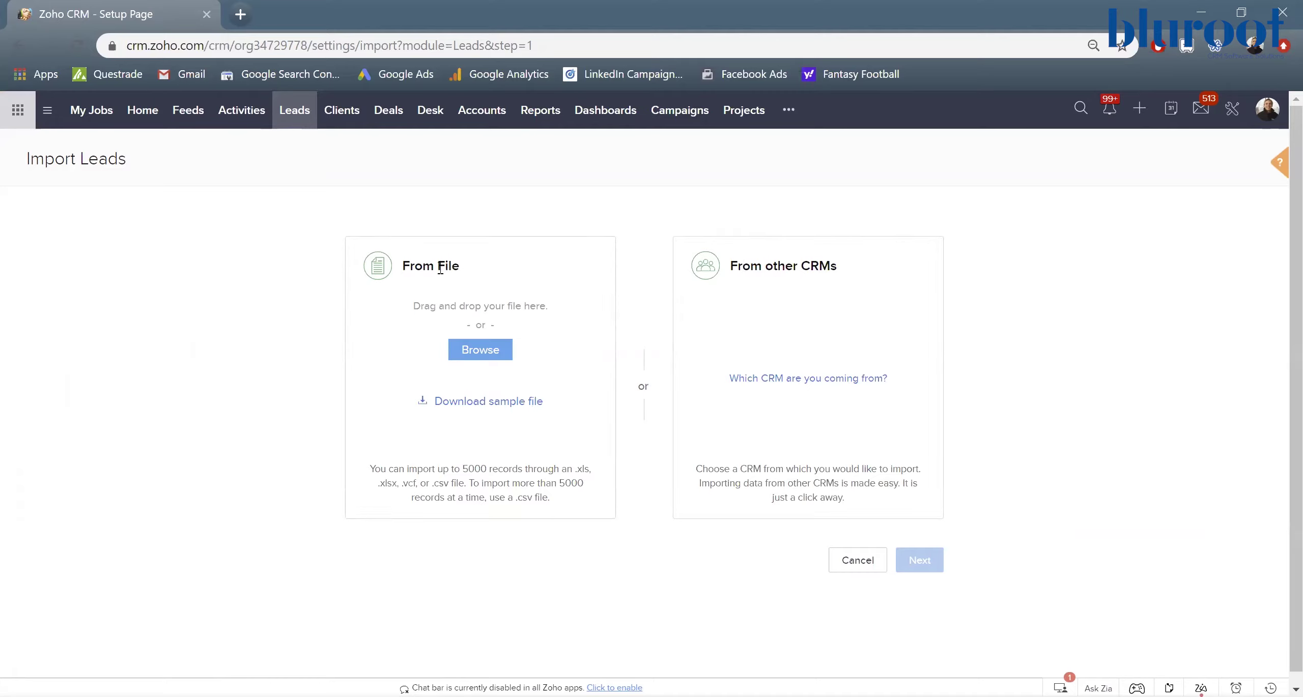
left_click(481, 355)
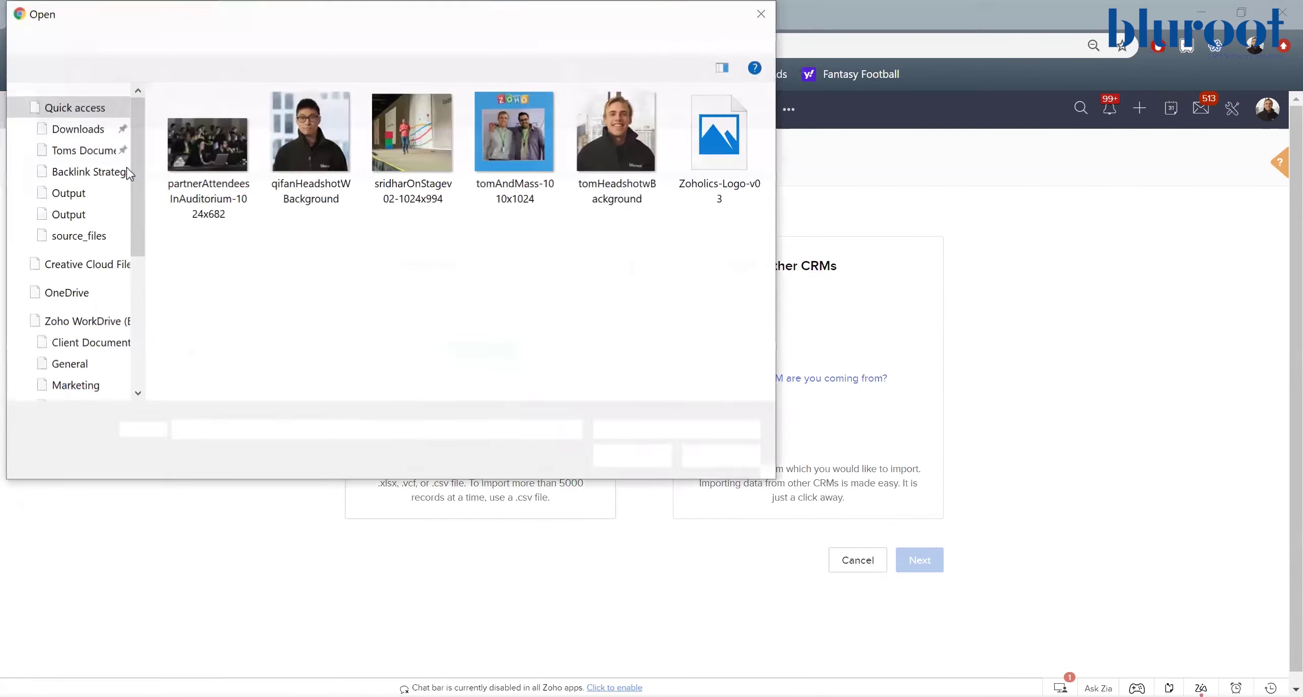
left_click(100, 159)
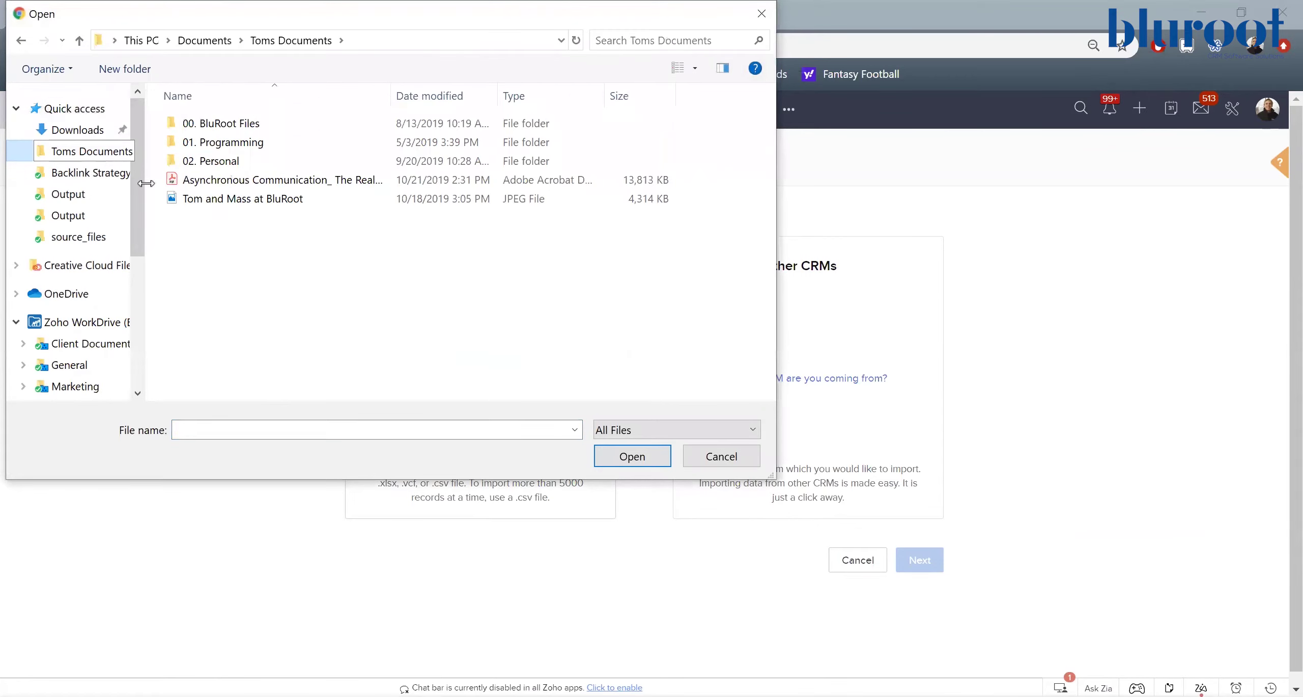
double_click(219, 123)
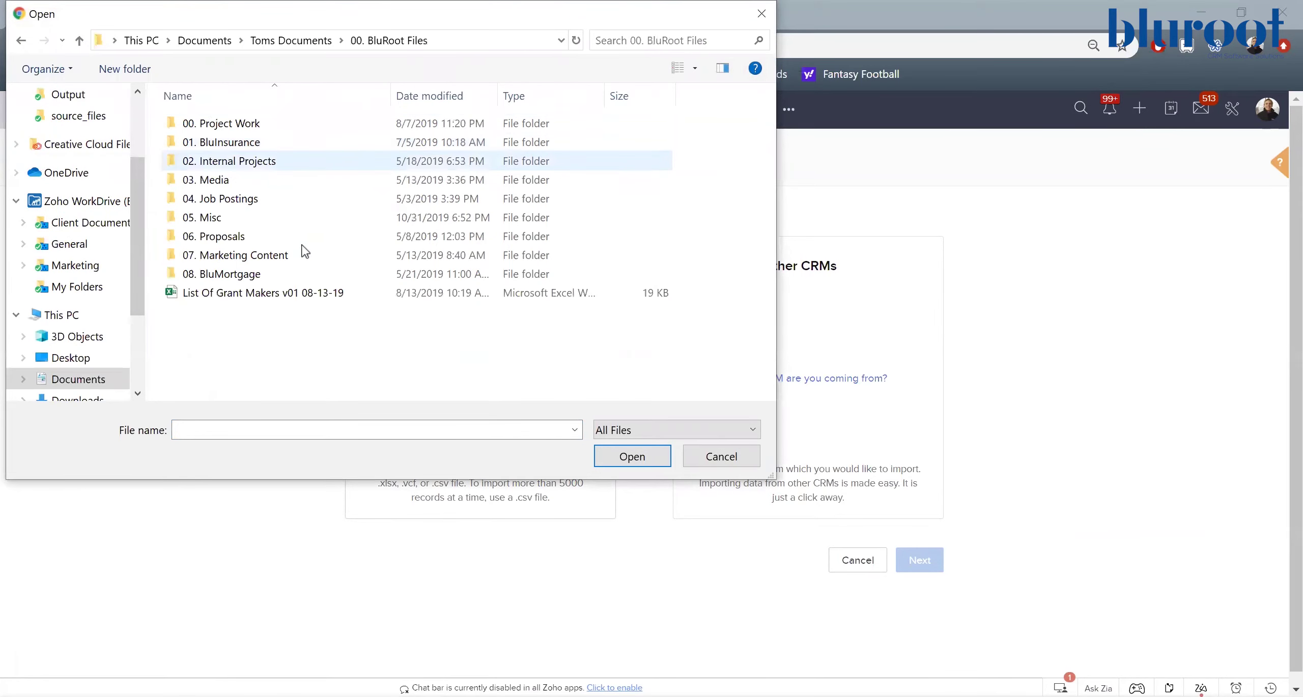
double_click(267, 214)
double_click(288, 131)
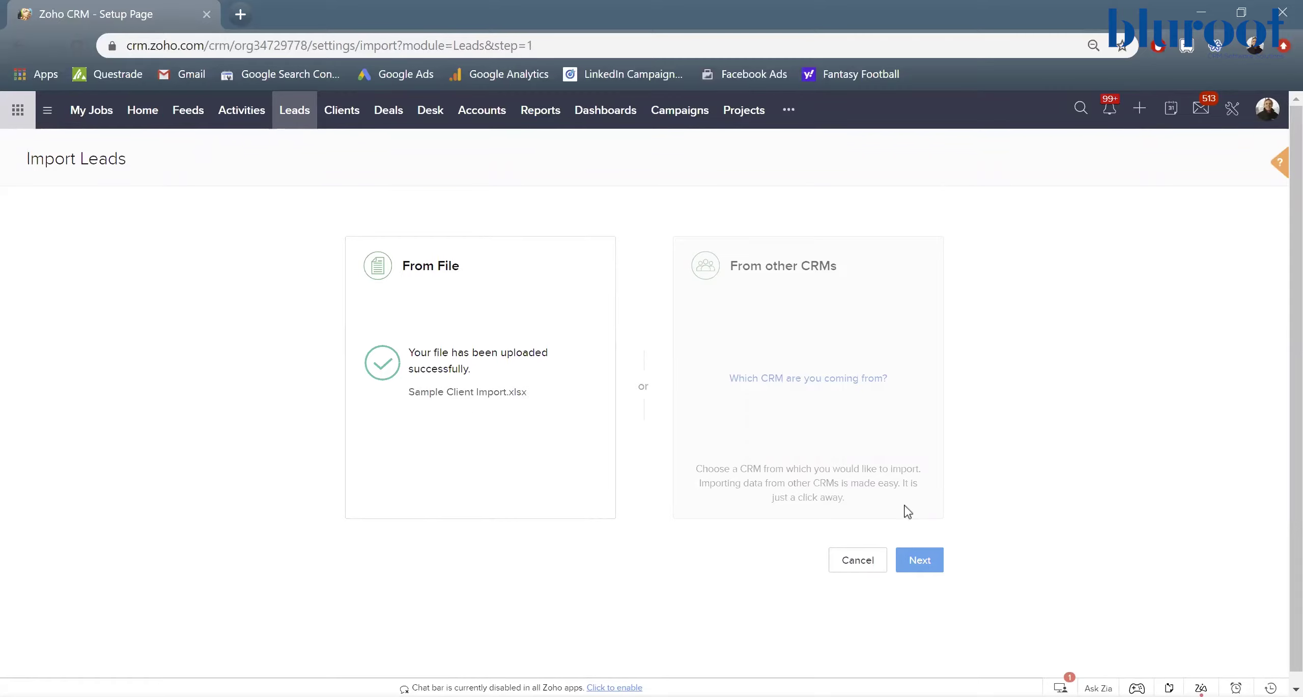
- Import into the Consulting layout, adding new and updating existing leads matched by Email
left_click(921, 561)
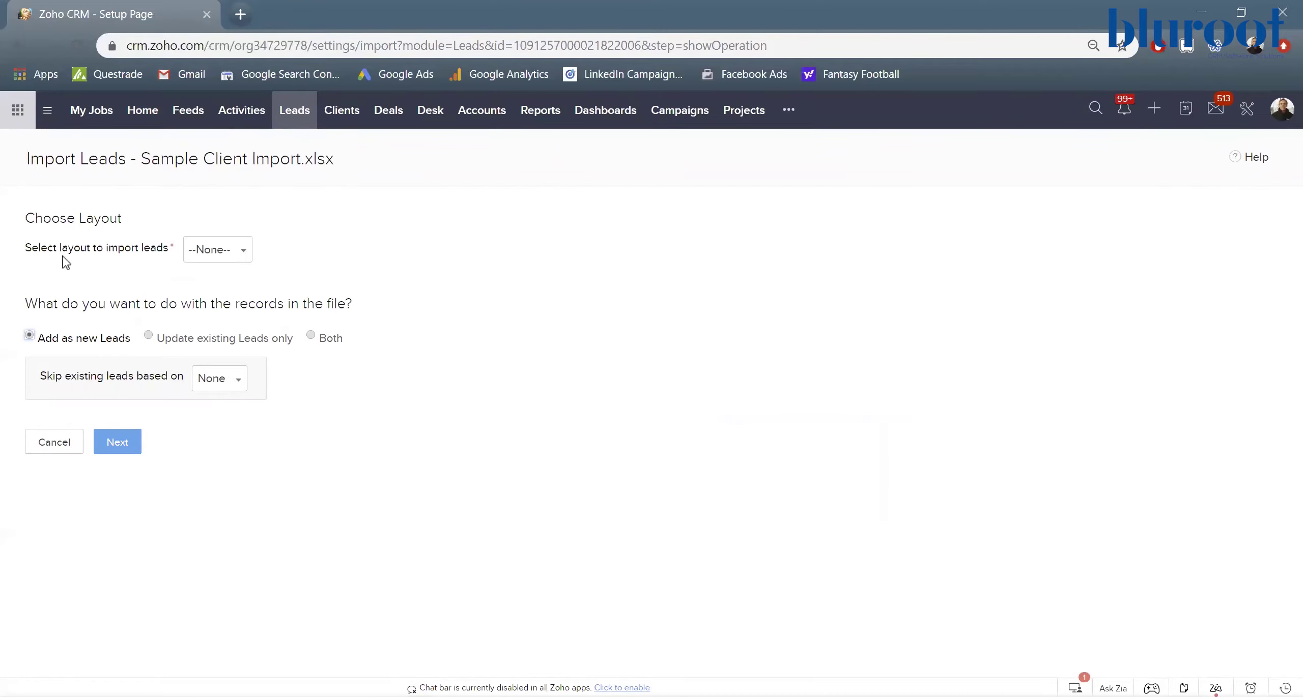
left_click(239, 258)
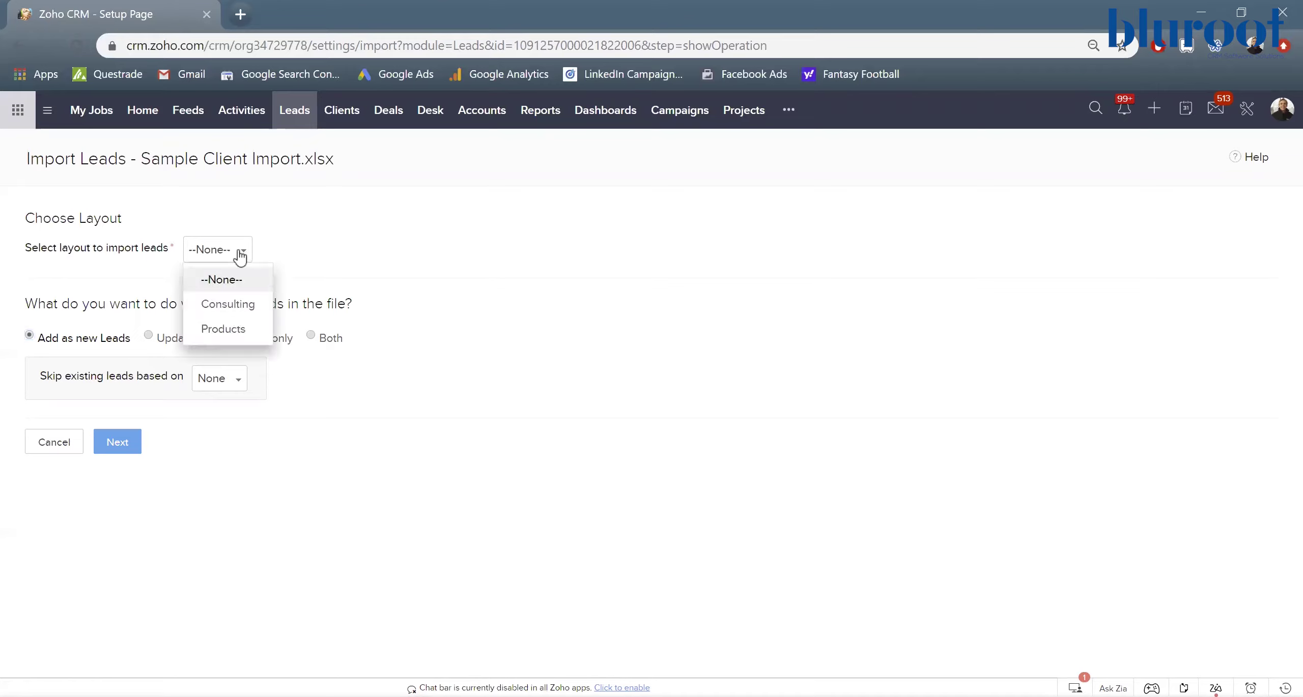
left_click(230, 307)
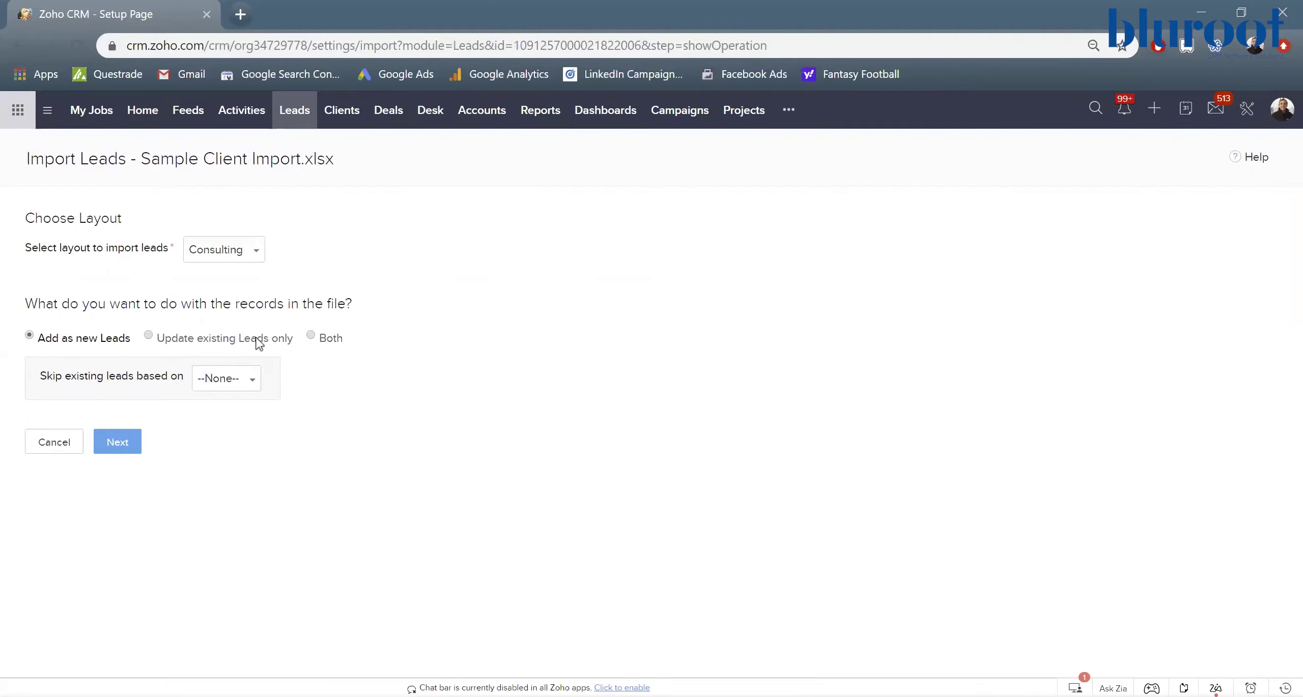
left_click(310, 336)
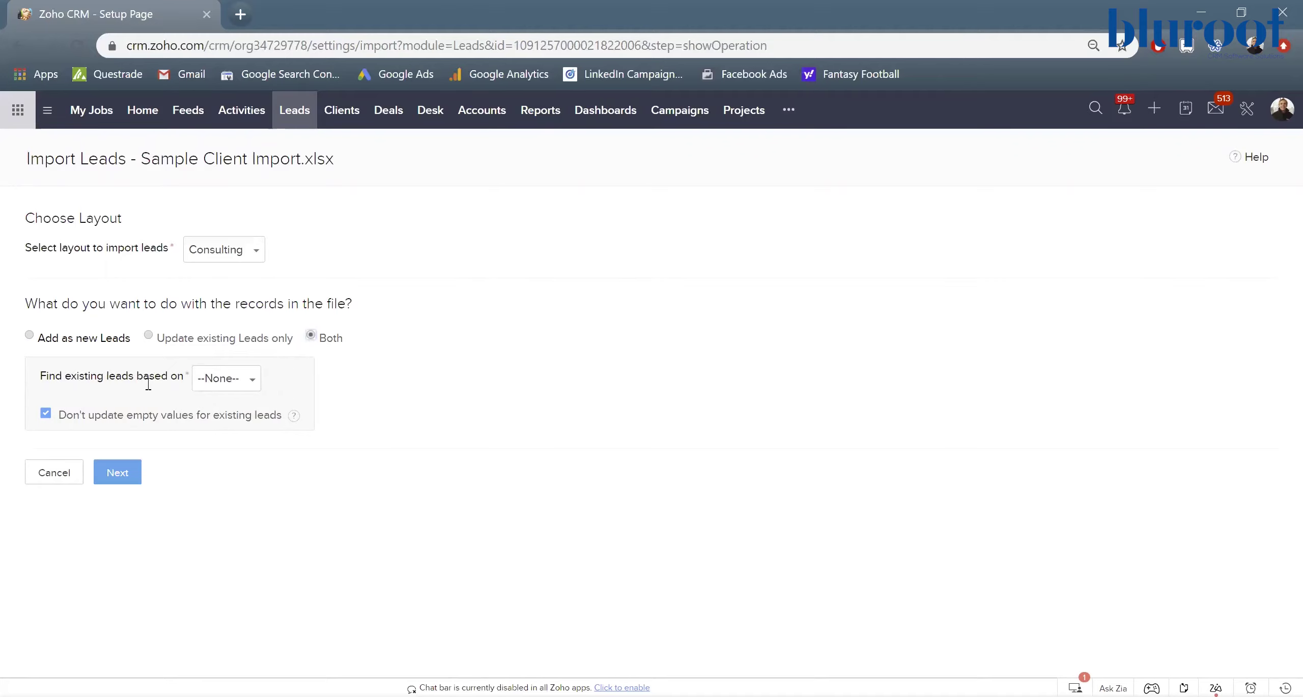
left_click(222, 383)
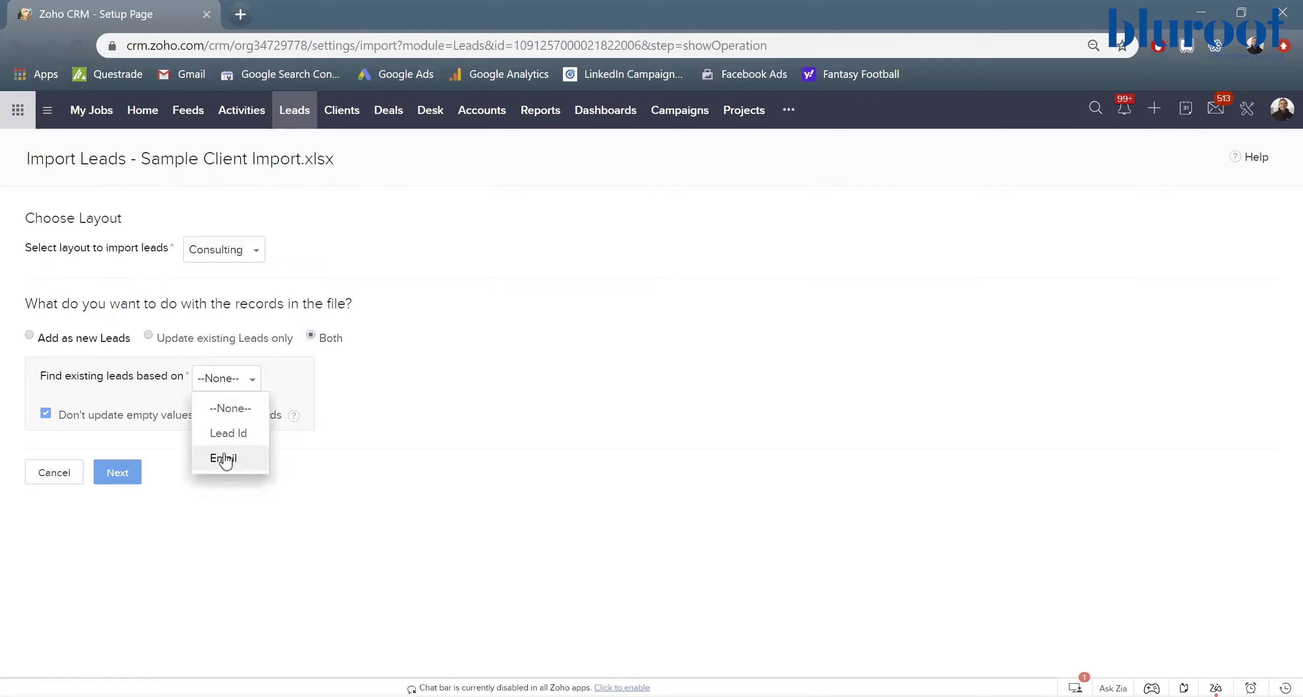
left_click(224, 459)
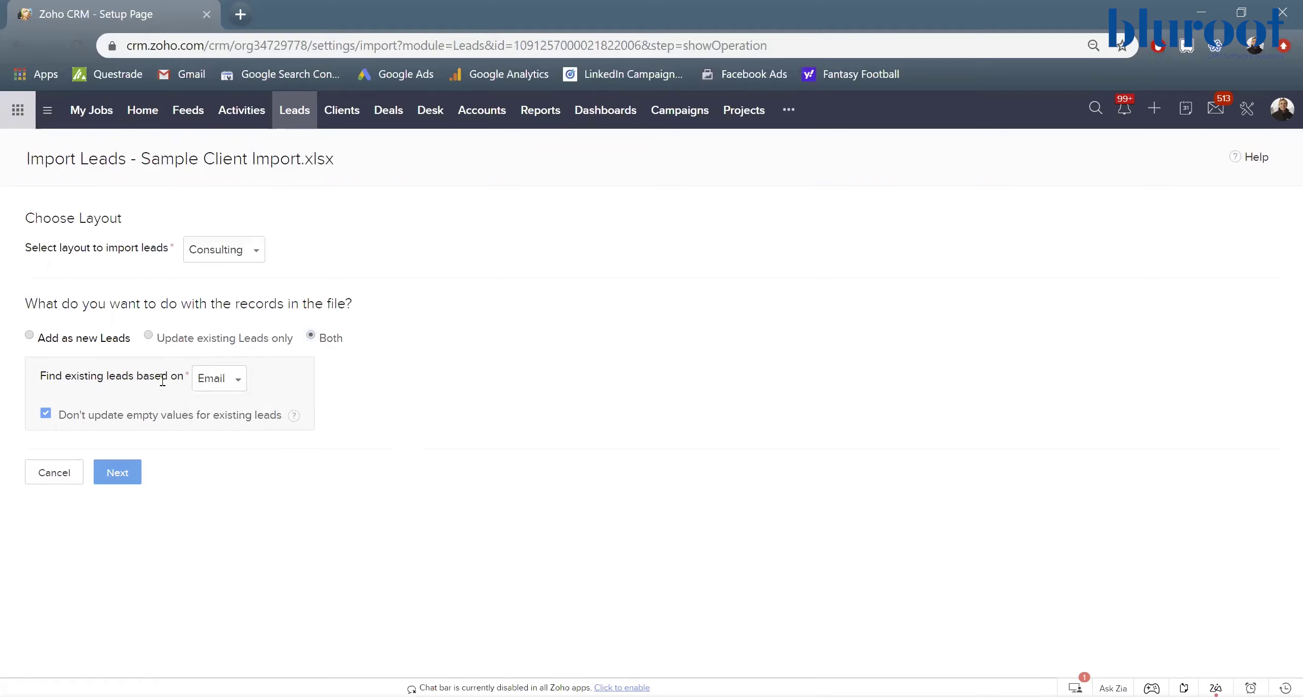
left_click(116, 473)
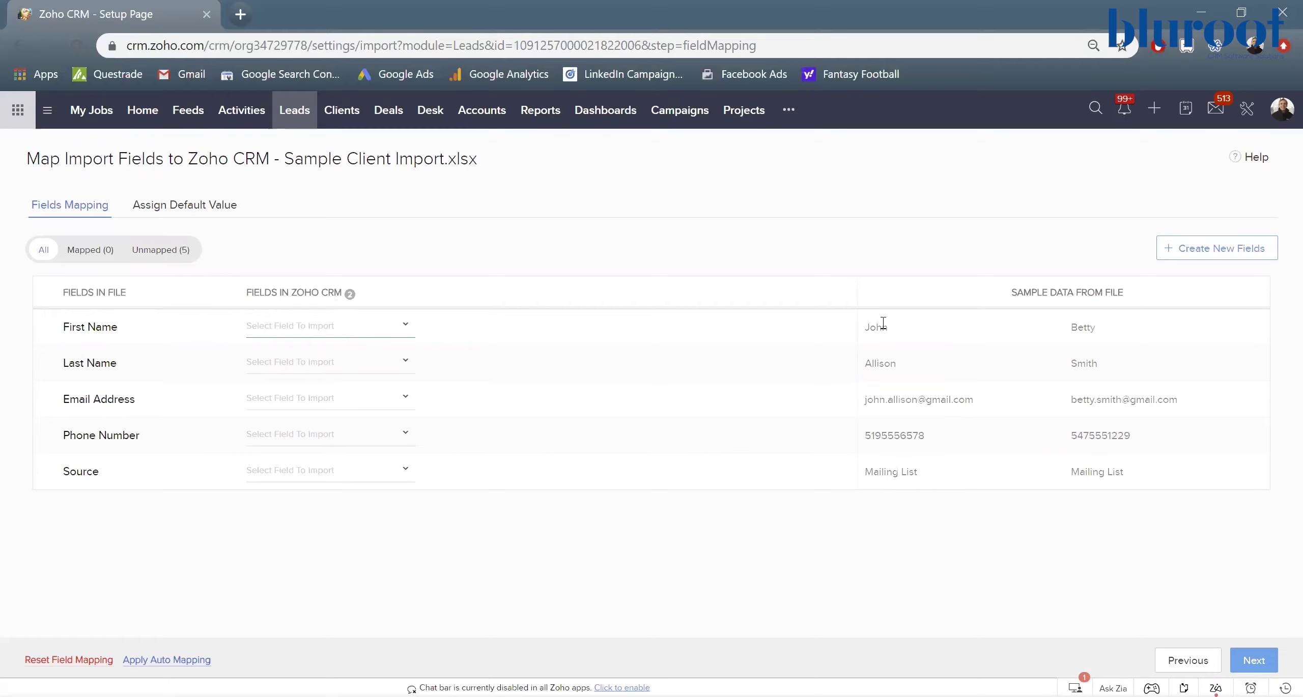
- Map the file's First Name and Last Name columns to the CRM First Name and Last Name fields
left_click_drag(1013, 298, 1152, 306)
left_click(1101, 293)
left_click(406, 328)
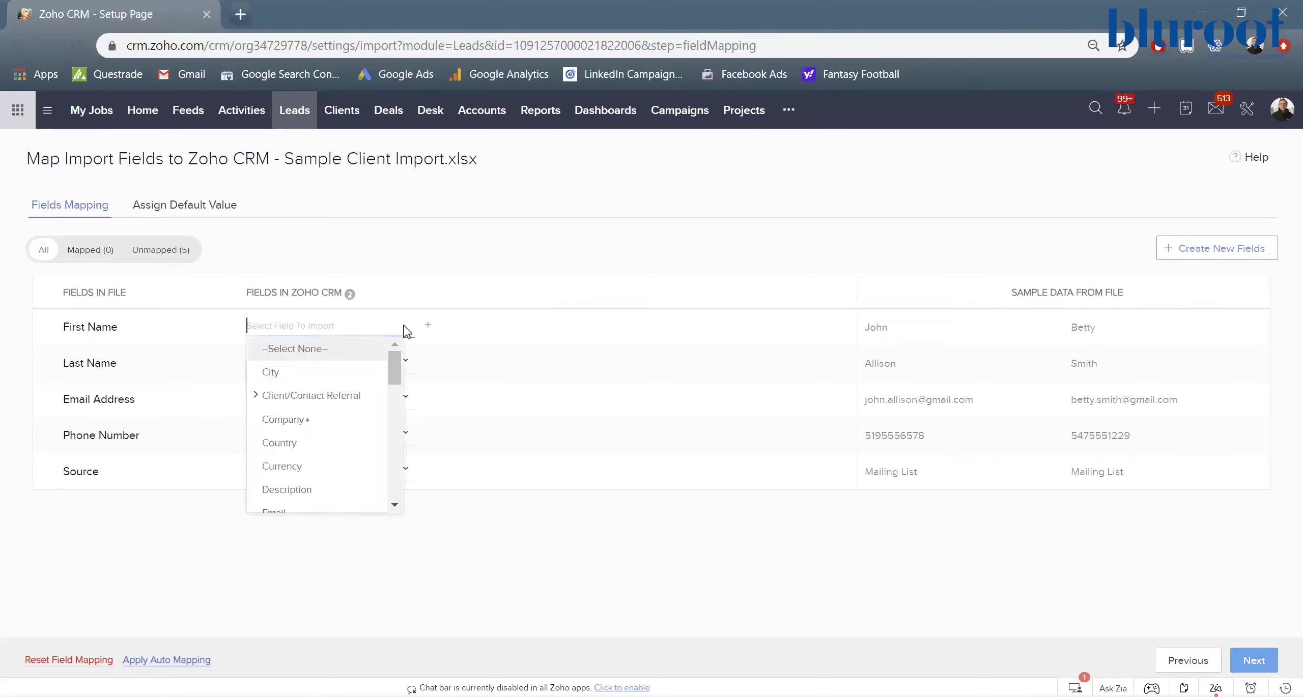
type("first")
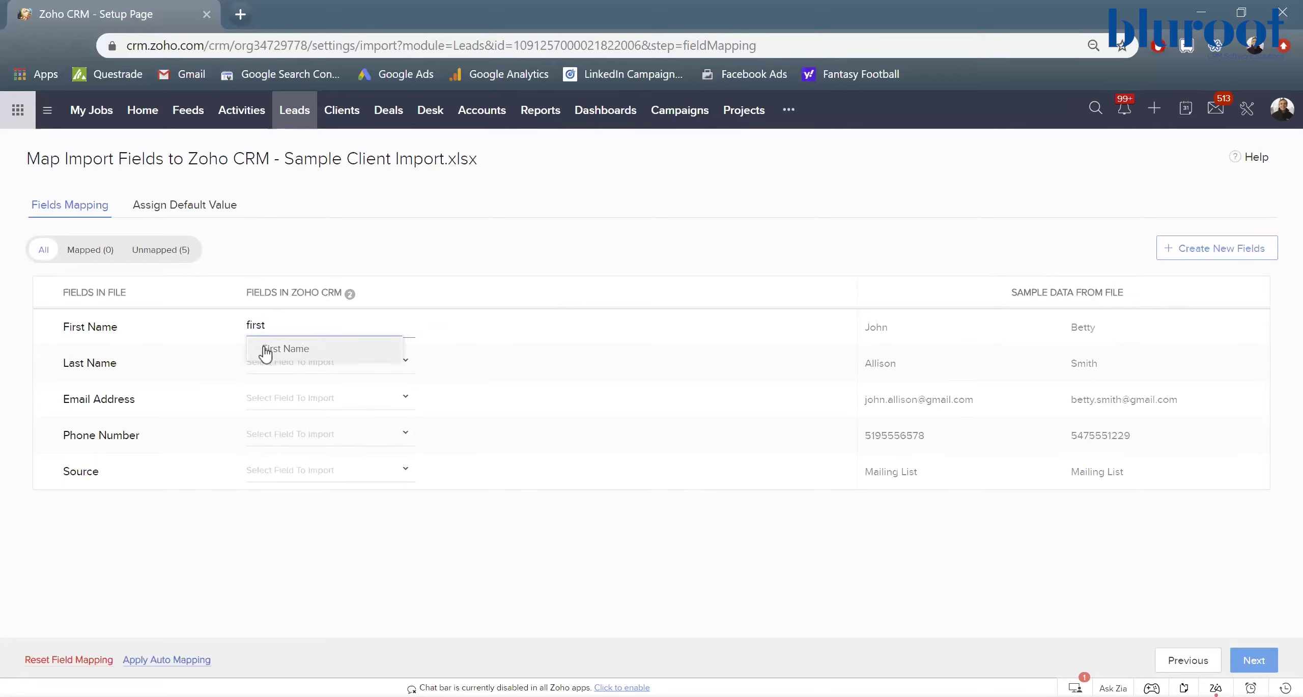
left_click(266, 350)
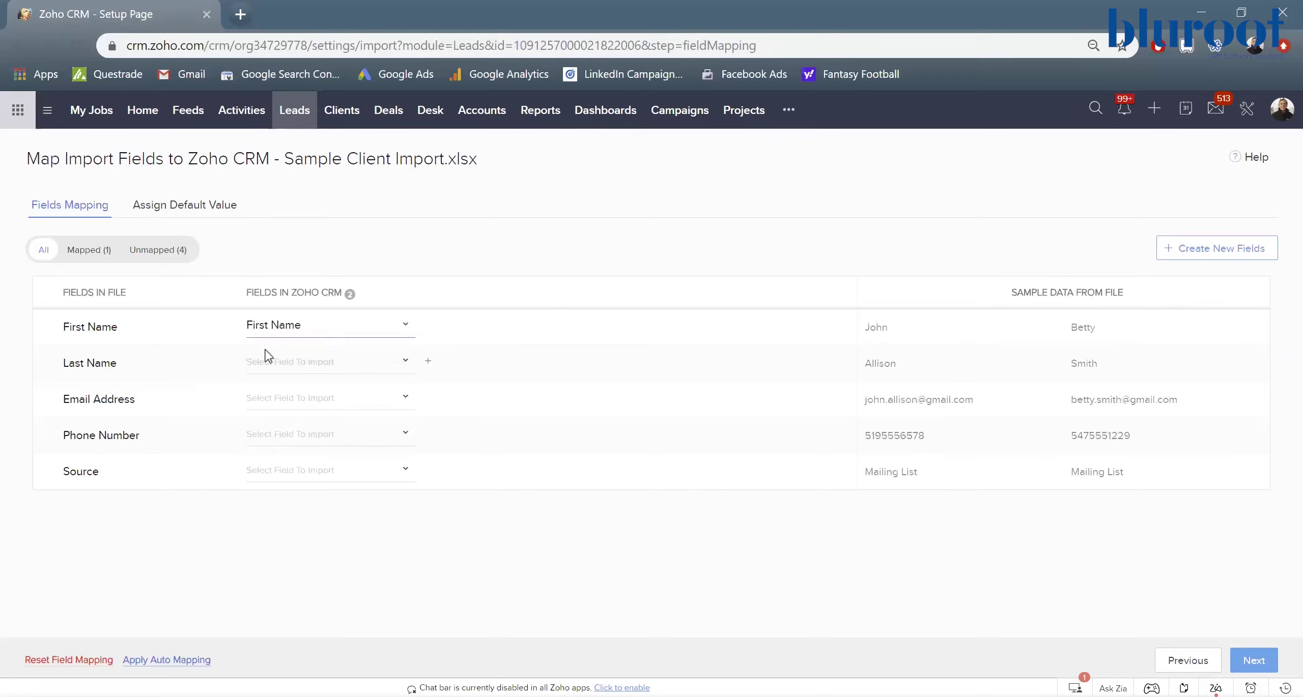
left_click(268, 362)
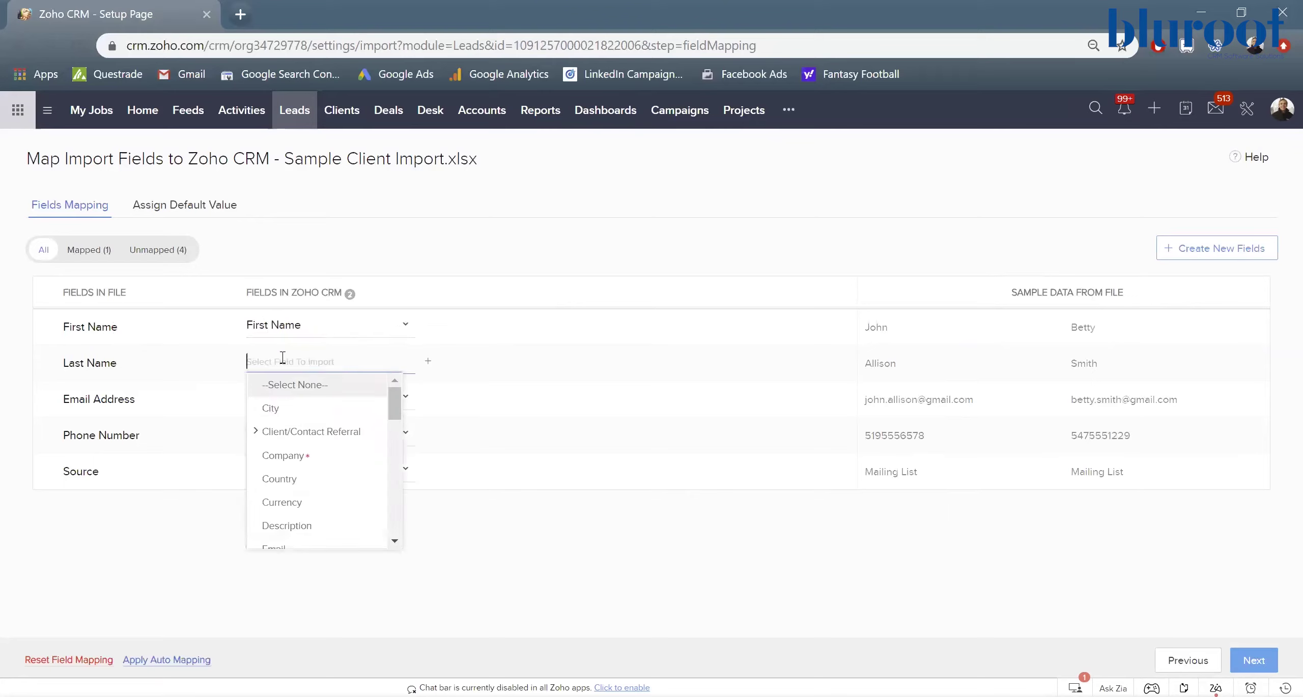
type("last")
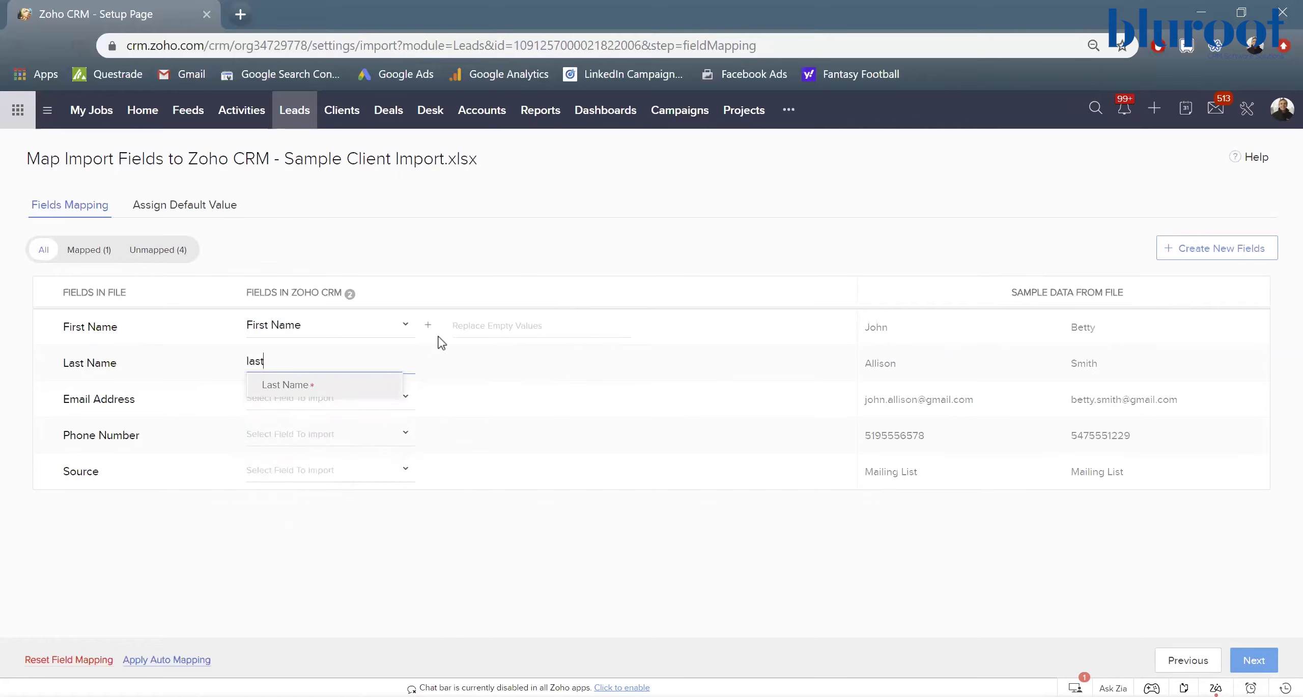
left_click(301, 390)
- Map Email Address to Email, Phone Number to Phone, and Source to Lead Source
left_click(293, 399)
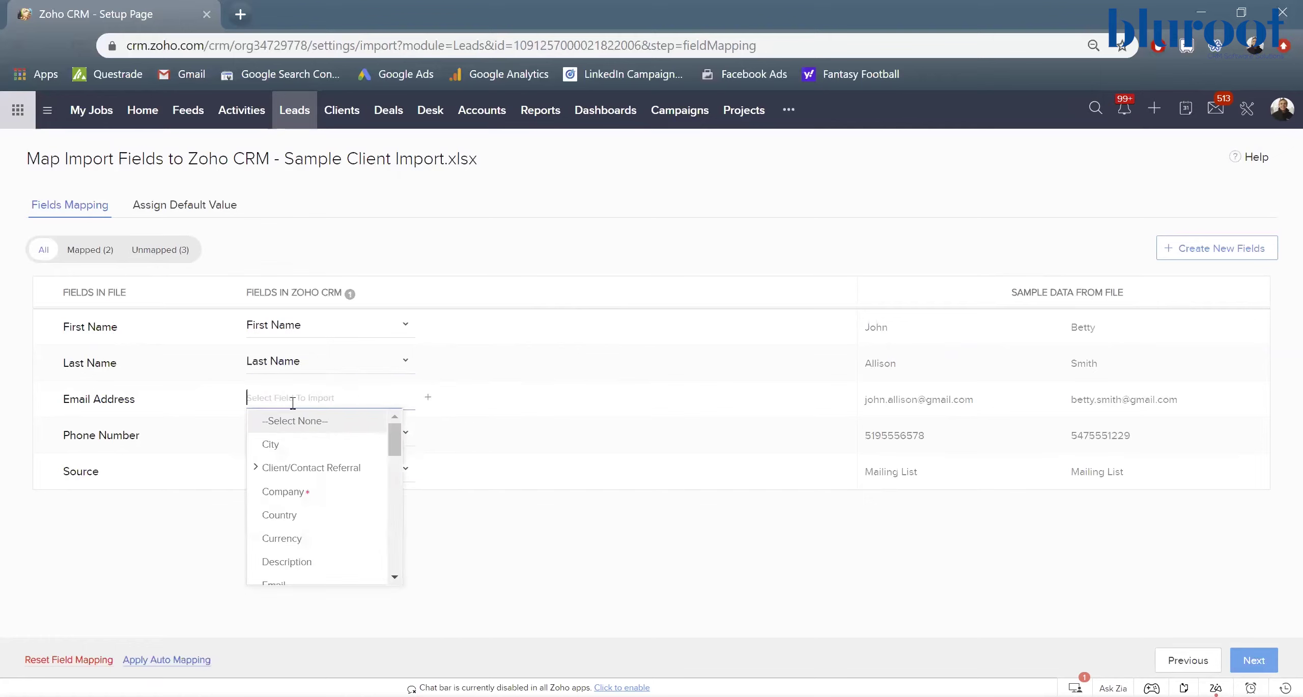
type("emai")
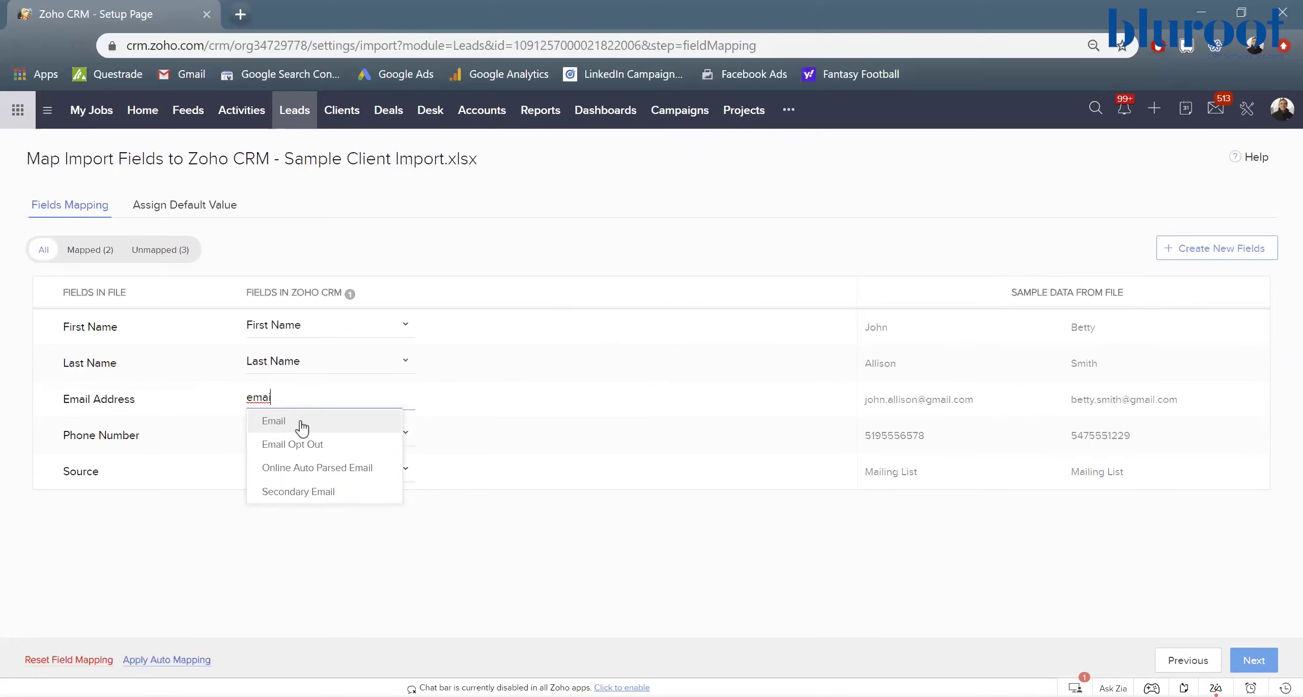
left_click(301, 427)
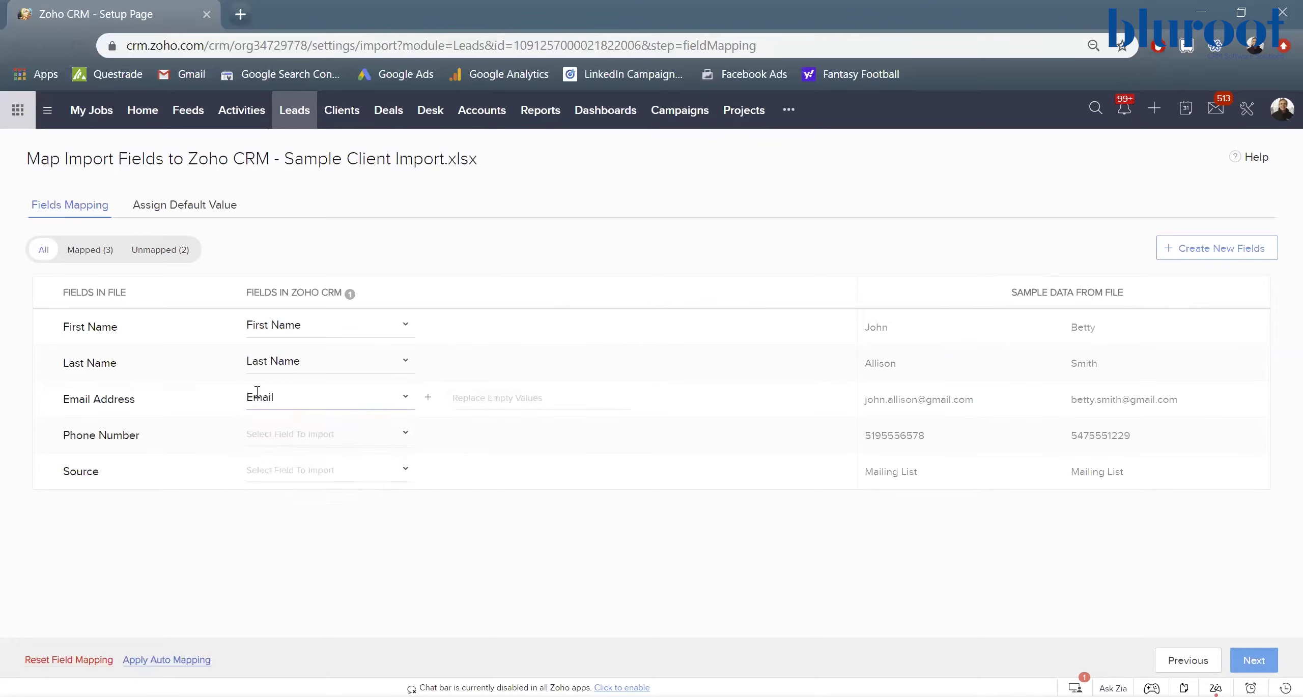
left_click(261, 432)
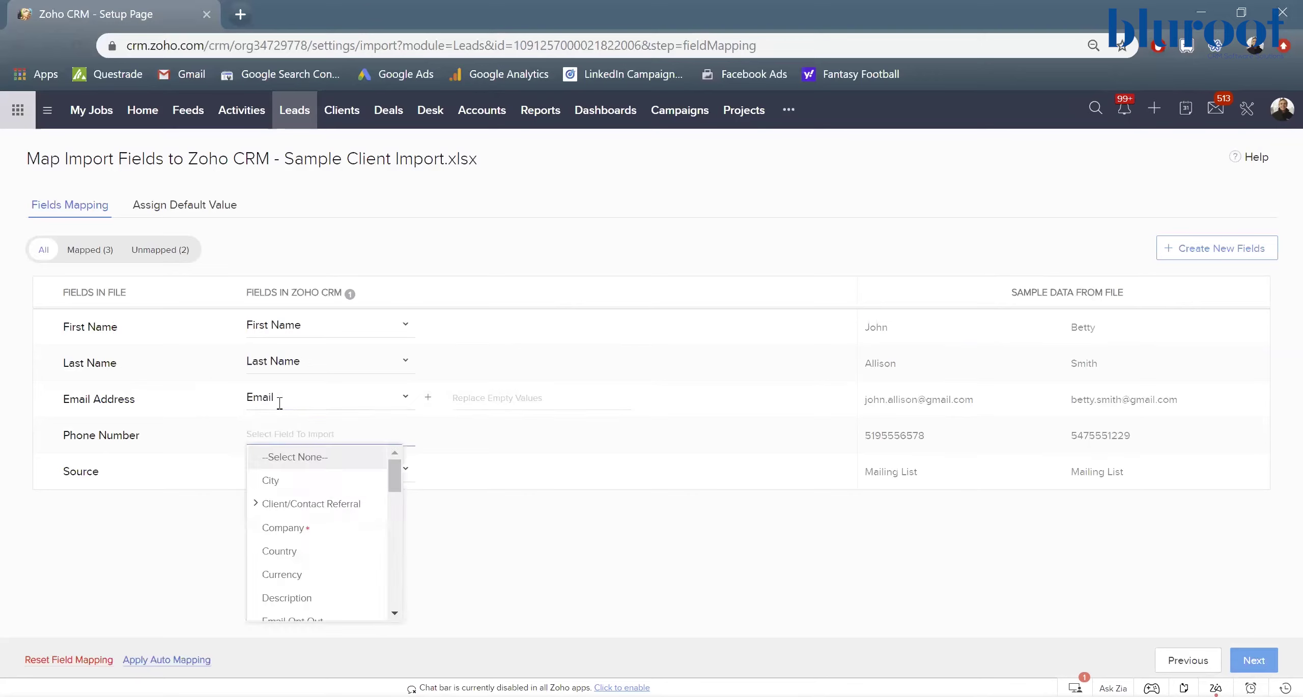
type("phone")
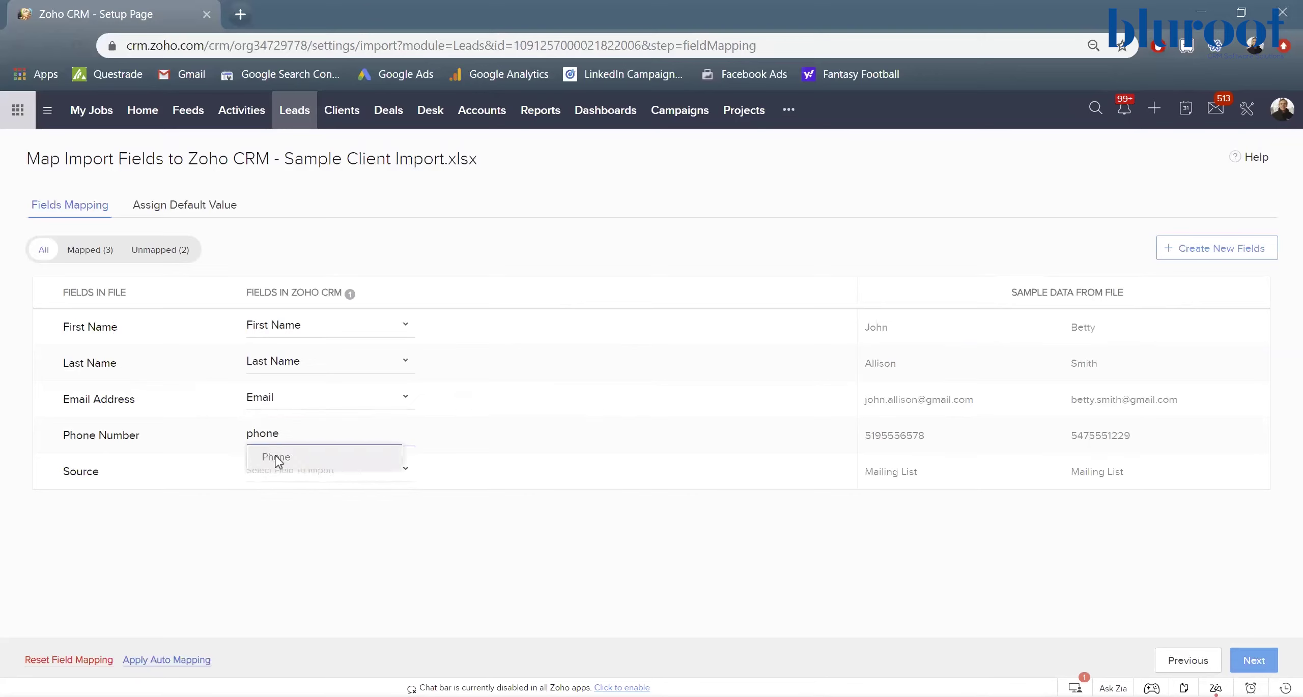
left_click(275, 456)
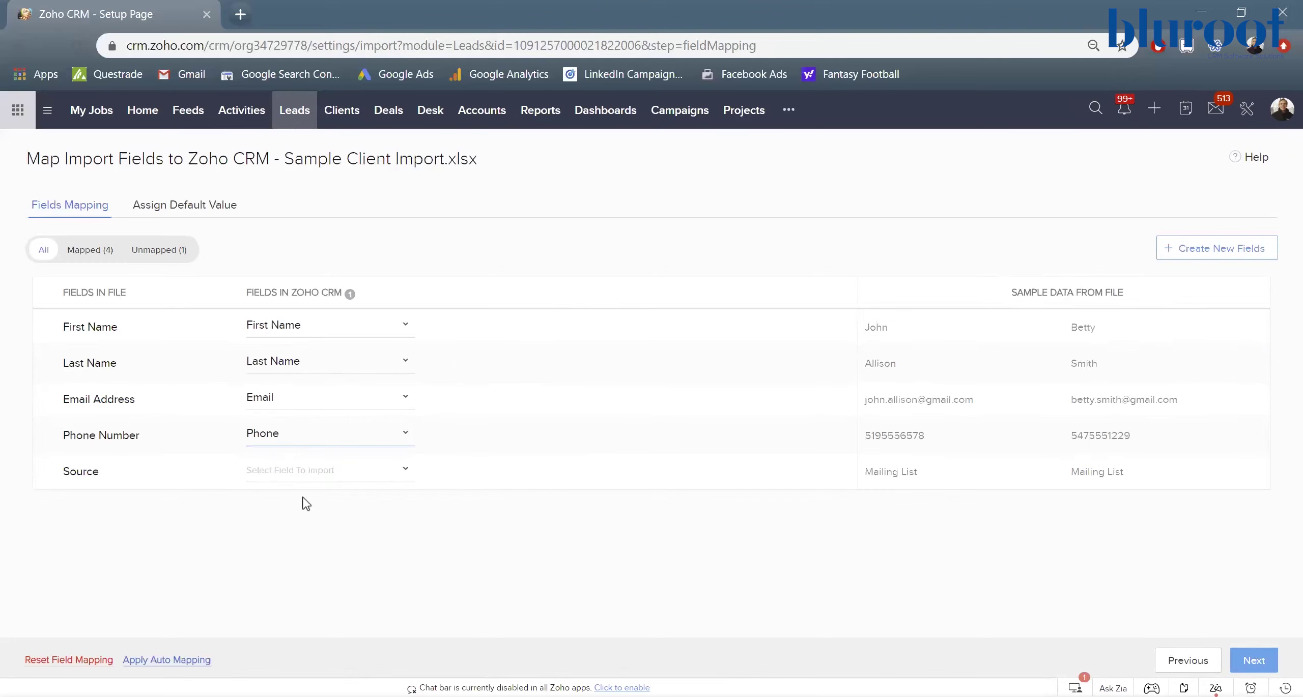
left_click(314, 470)
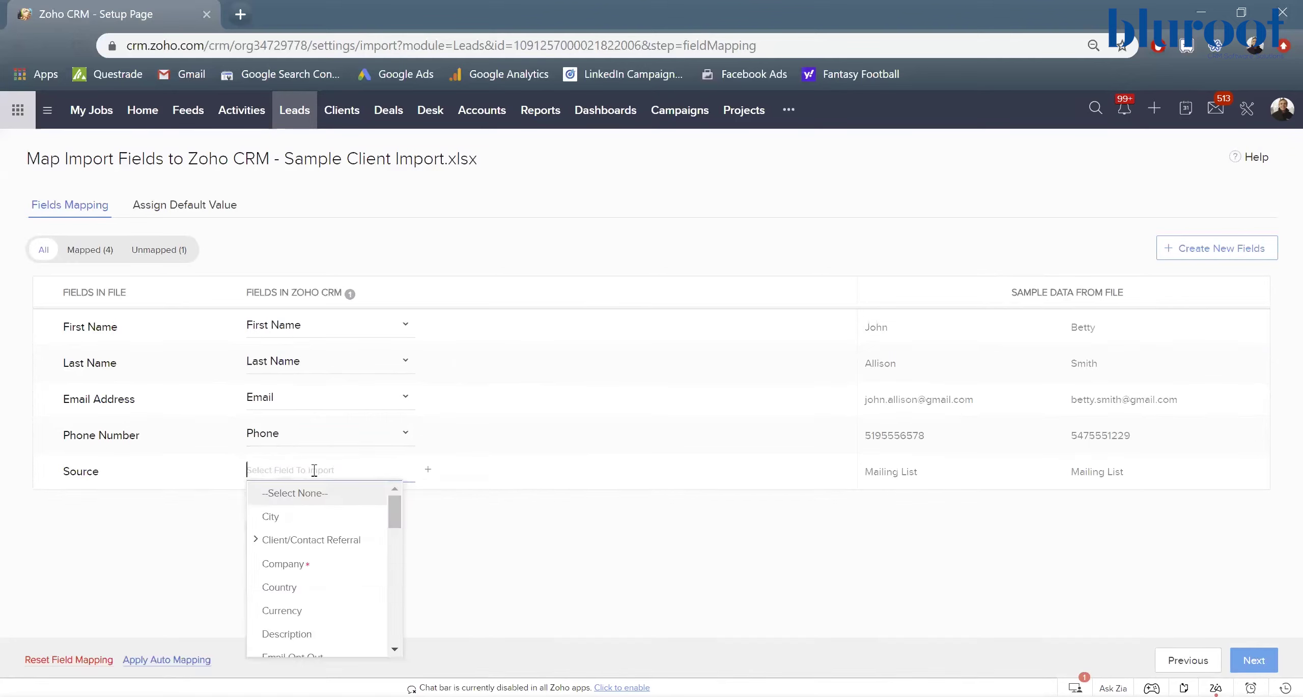
type("lead")
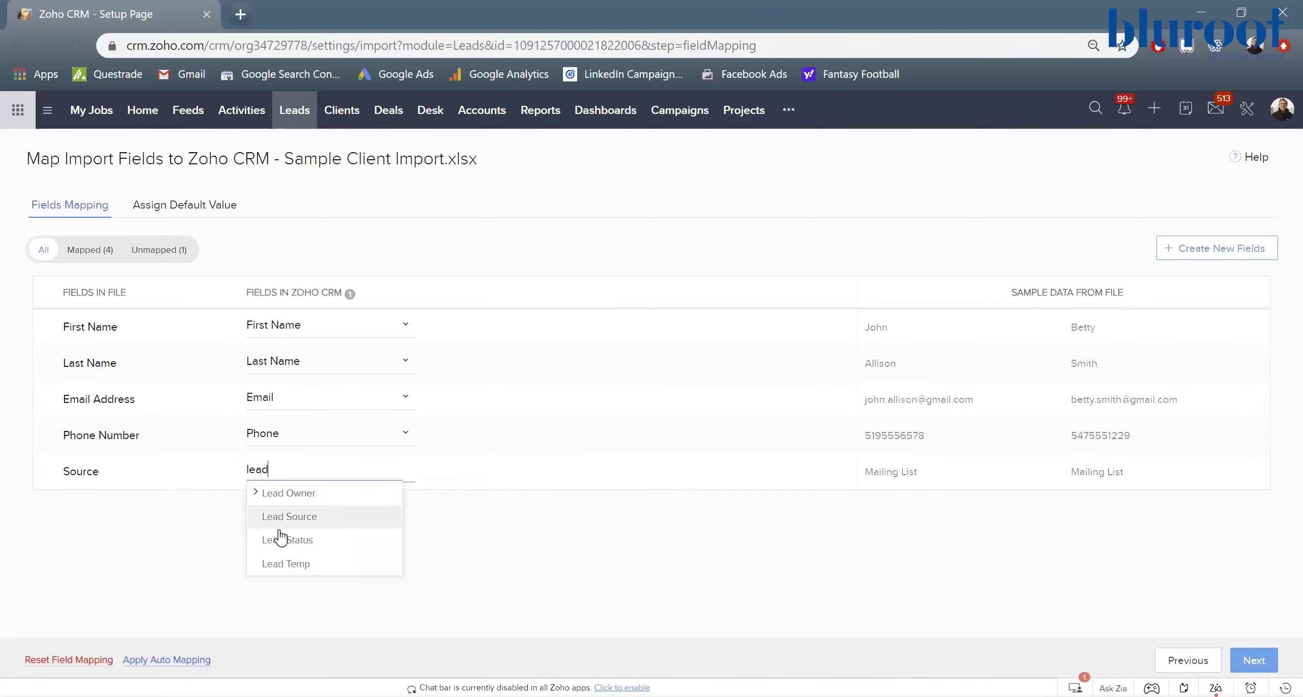
left_click(310, 524)
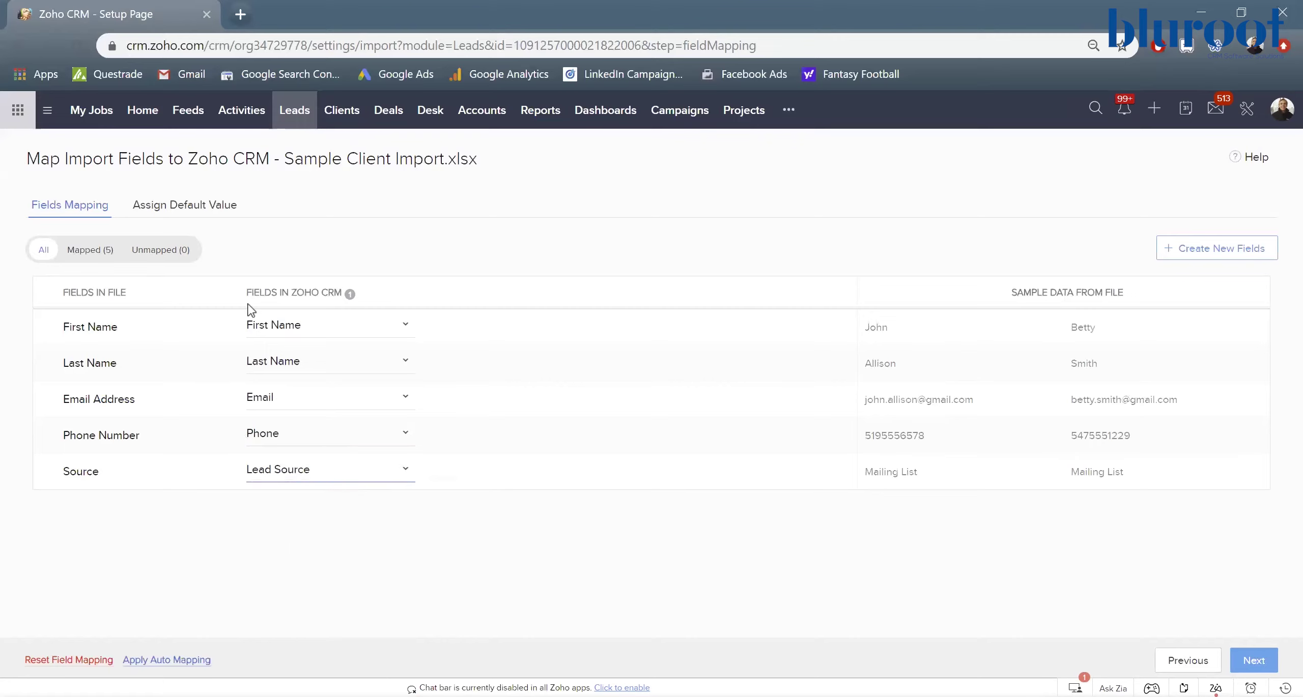
mouse_move(348, 297)
- Give imported leads a default Company value of TBD
left_click(175, 209)
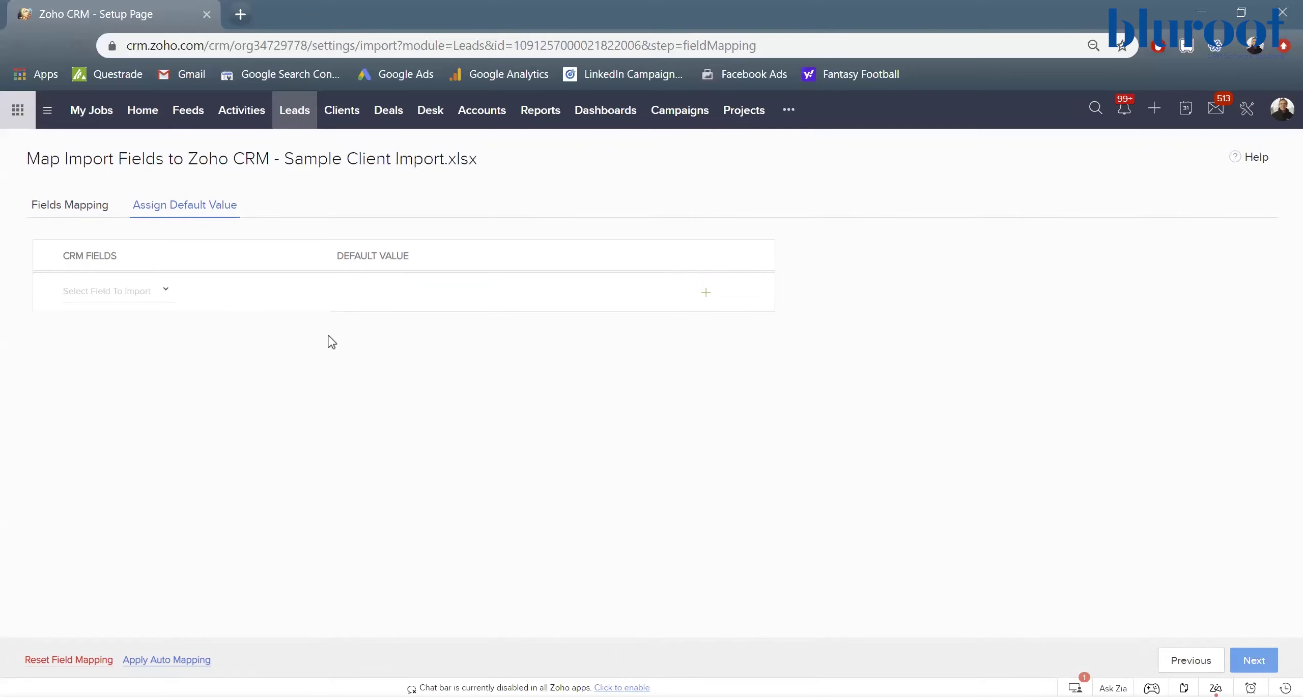
left_click(167, 291)
left_click(111, 384)
left_click(422, 295)
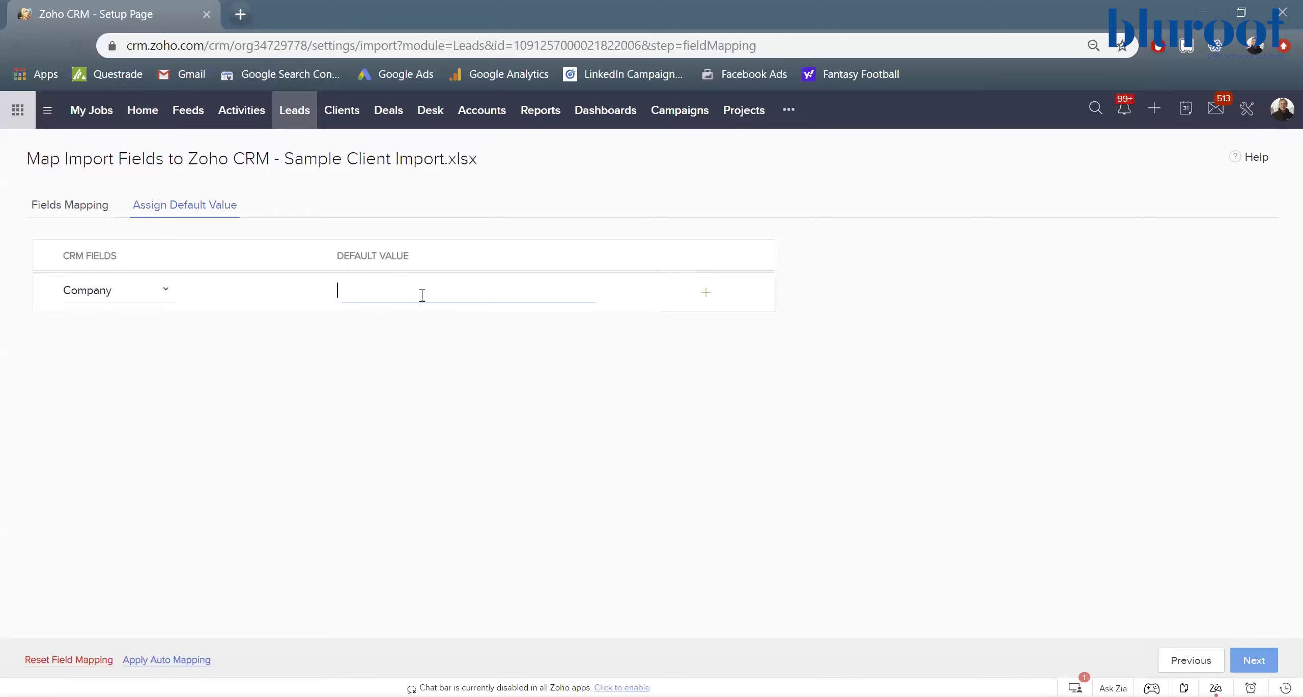
type("TBD")
- Check the field mapping filters to confirm no file fields remain unmapped
left_click(68, 216)
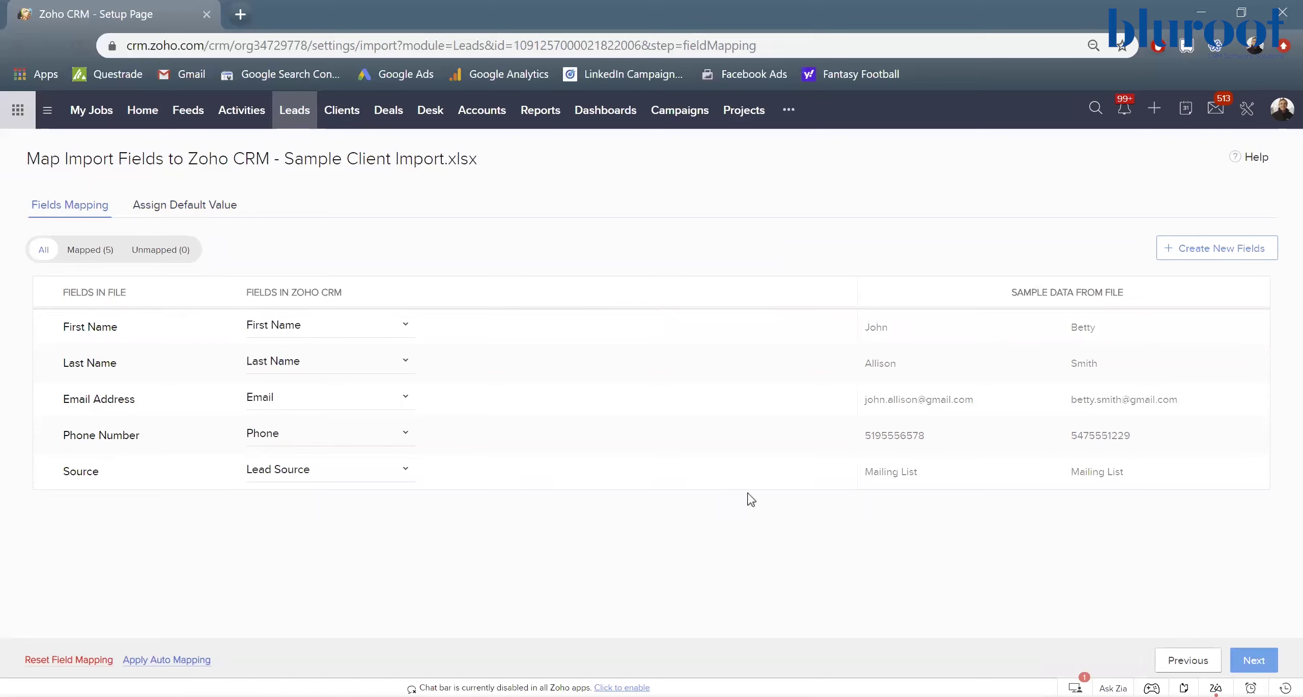
left_click(80, 253)
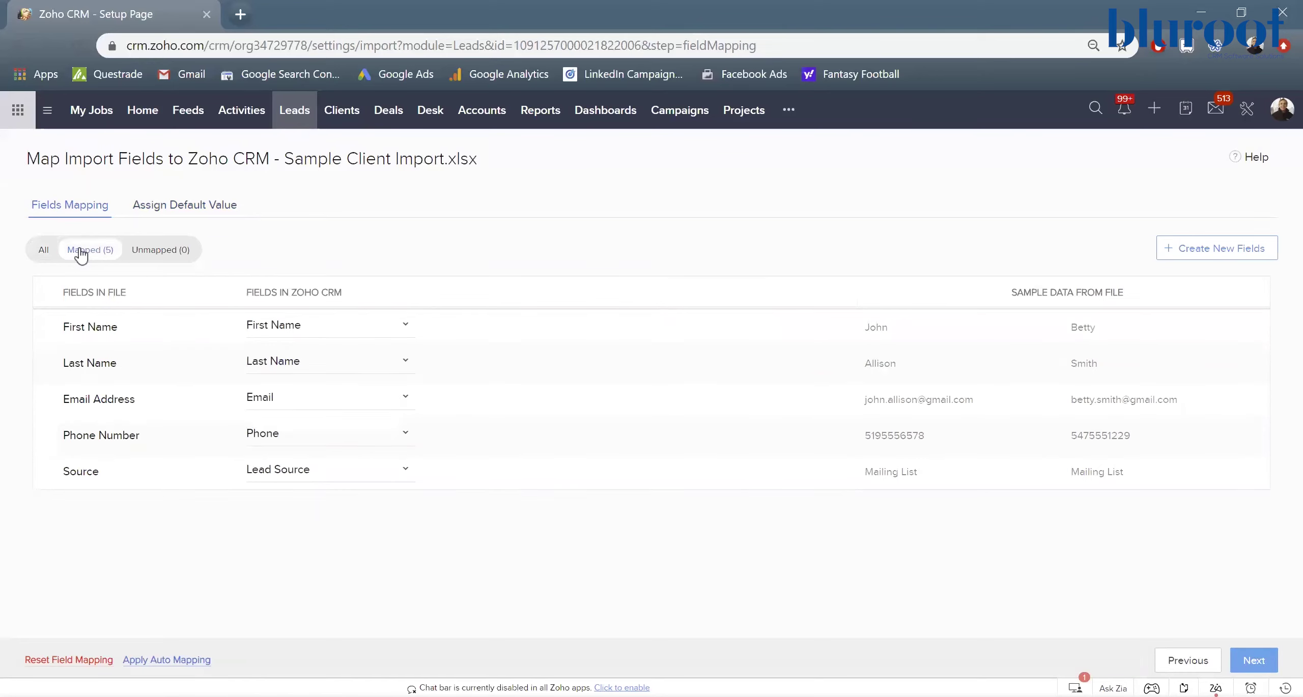
left_click(137, 254)
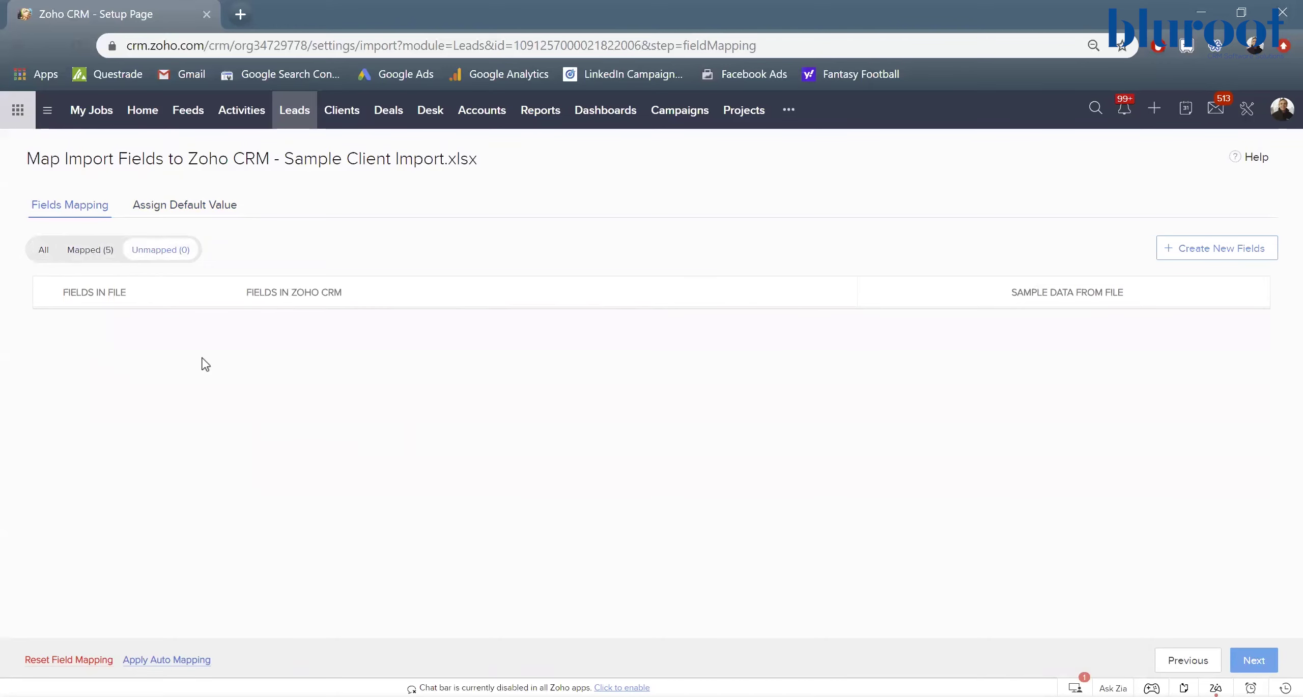
left_click(45, 252)
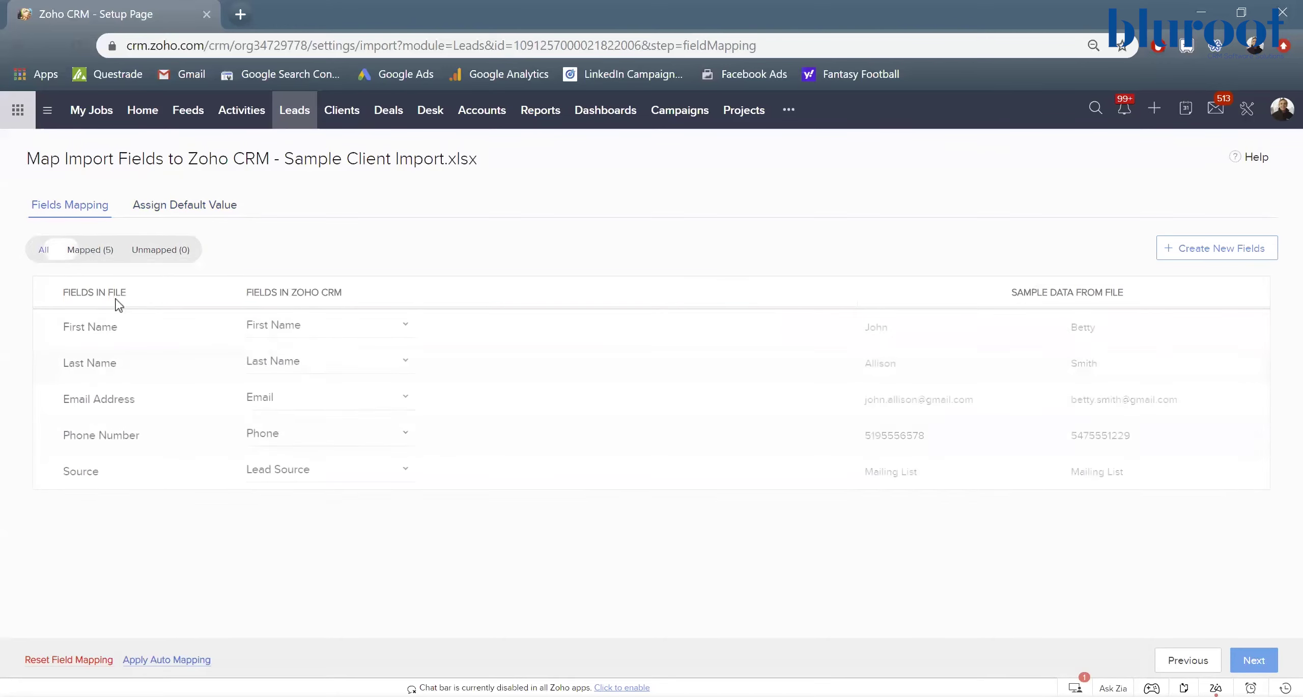
- On the final options page, leave owner assignment by rules switched off
left_click(1252, 660)
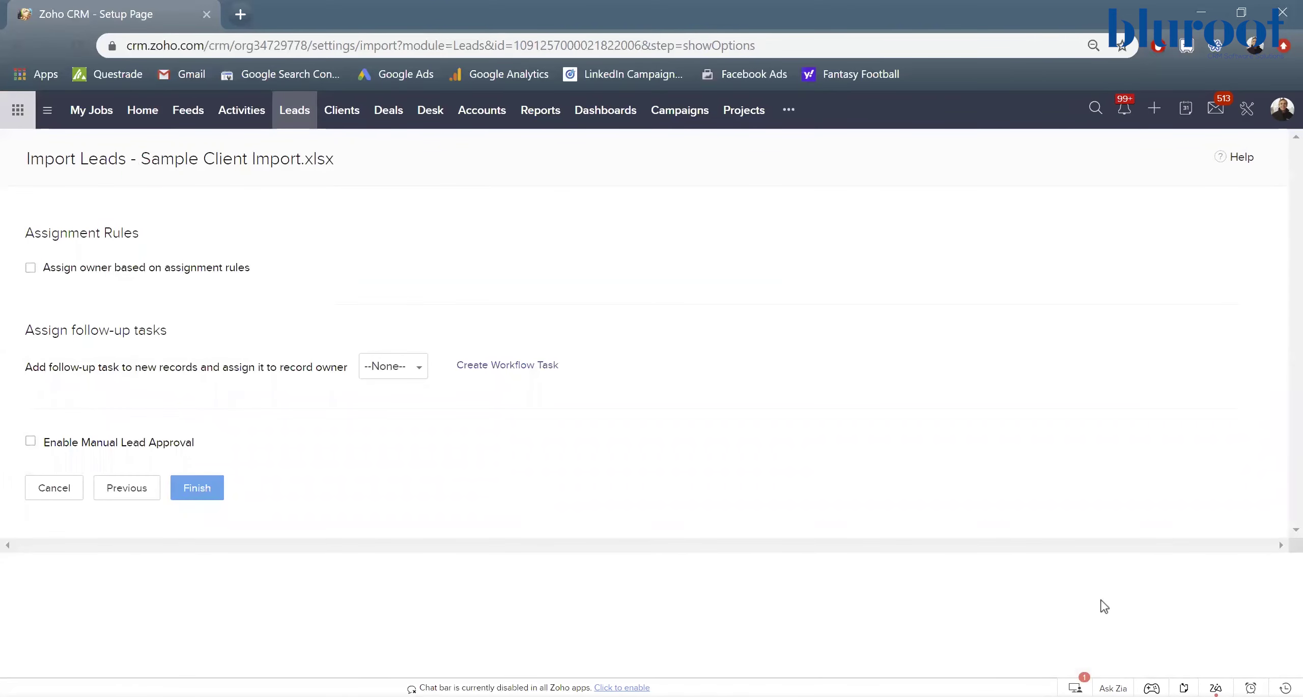
left_click(90, 279)
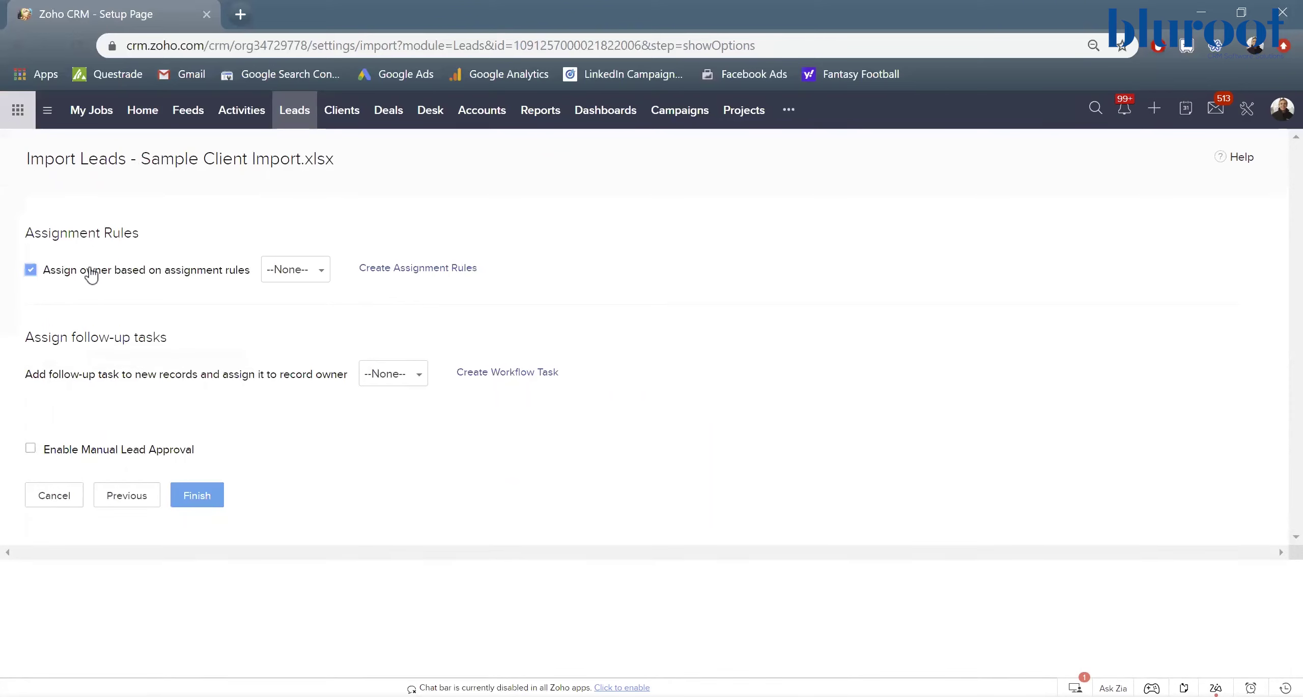
left_click(276, 272)
left_click(276, 272)
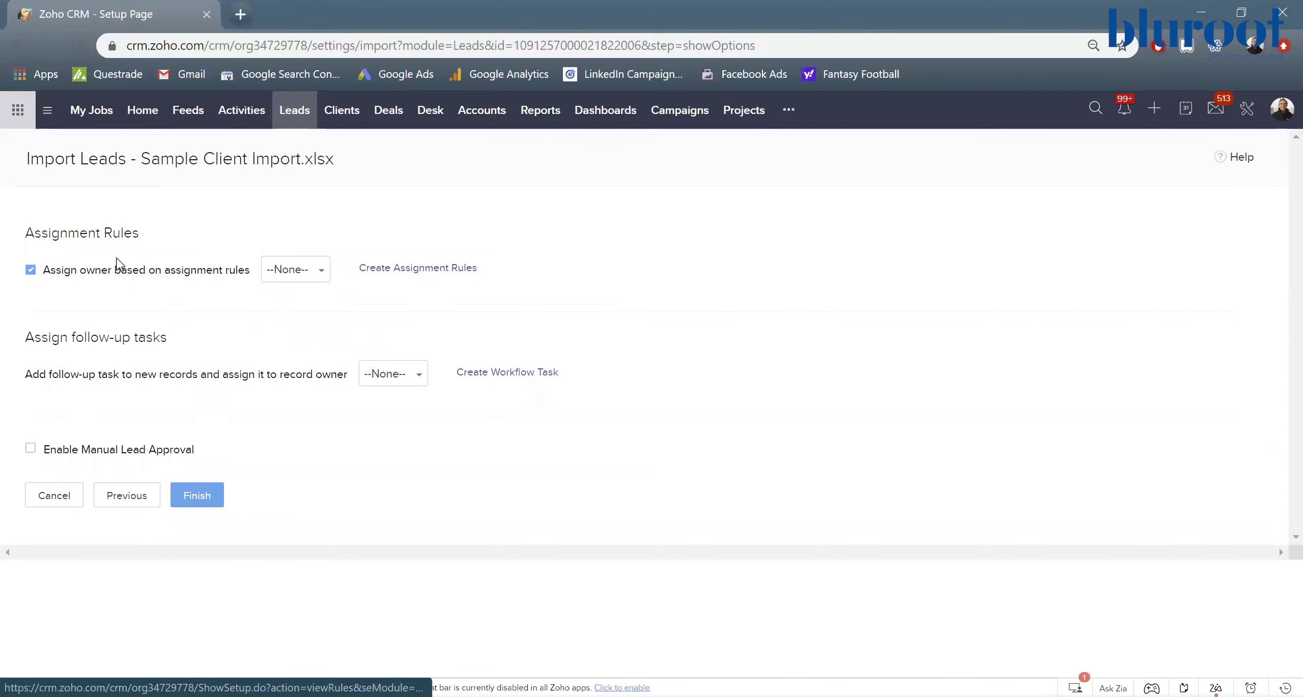
left_click(116, 277)
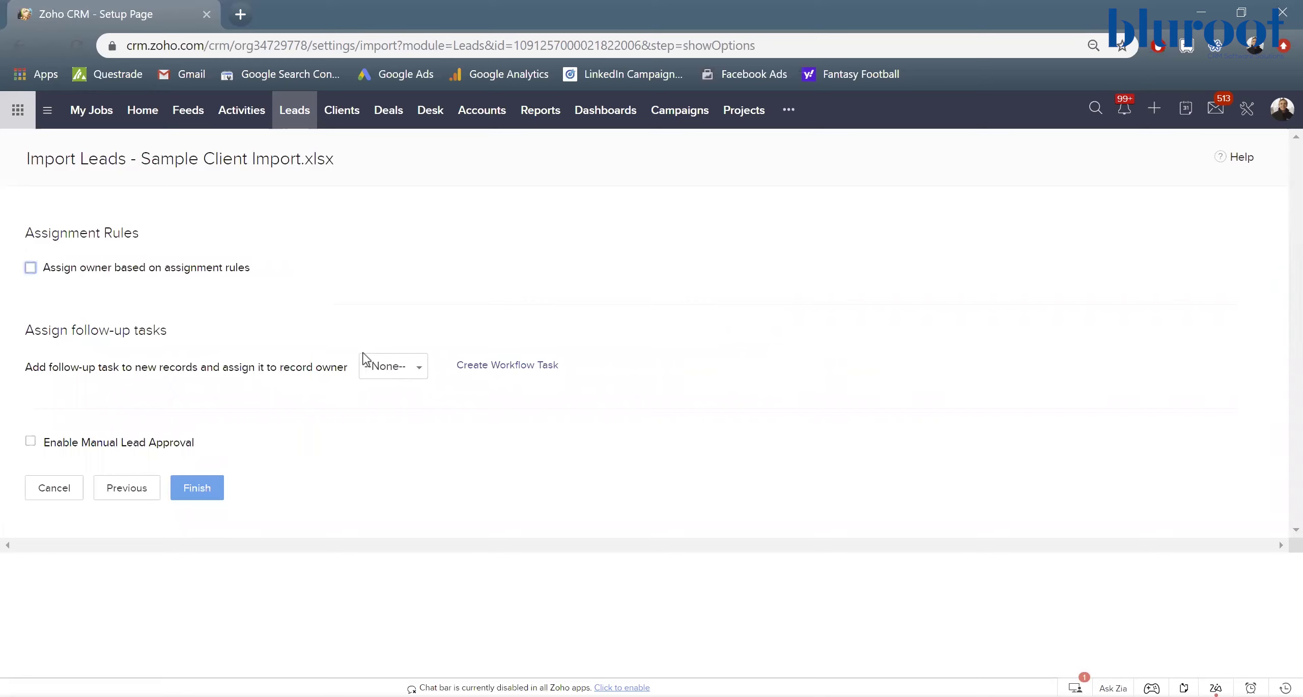
- Keep the follow-up task at --None-- and schedule the leads import
left_click(409, 377)
left_click(450, 364)
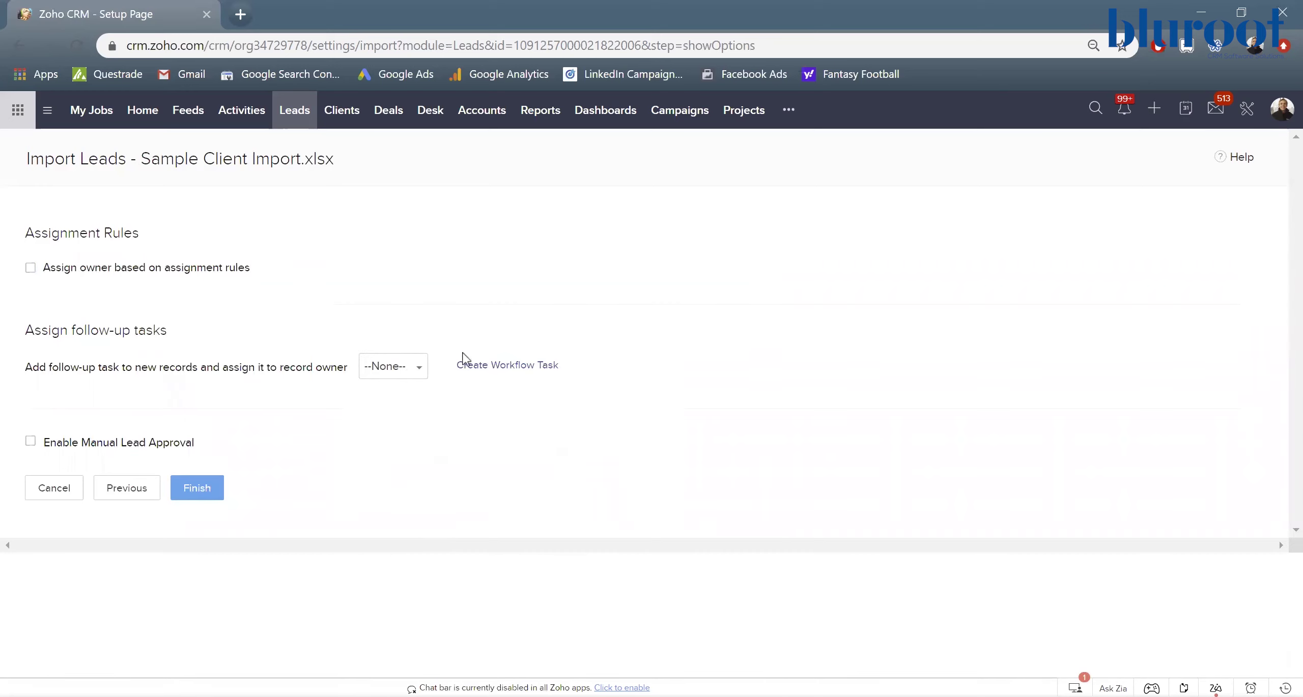
left_click(418, 367)
left_click(400, 365)
left_click(207, 489)
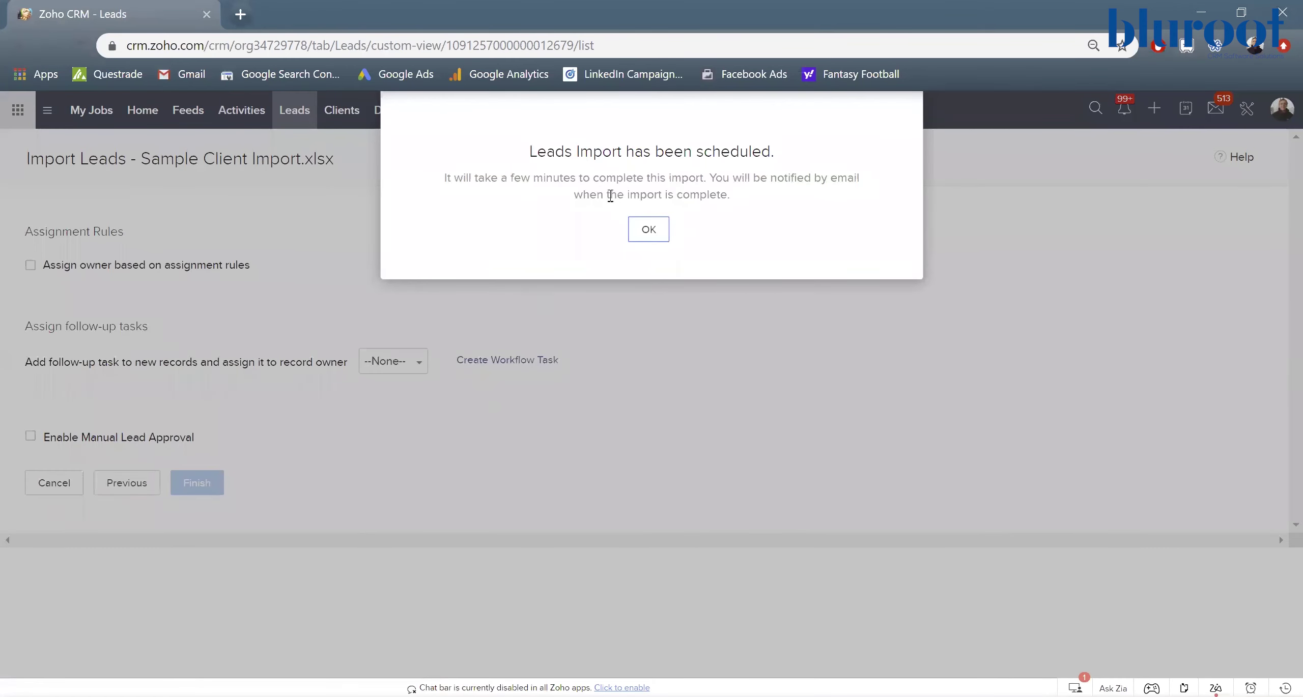
- Dismiss the scheduled notice and view the import summary: 3 added, 0 updated, 0 skipped
left_click(648, 235)
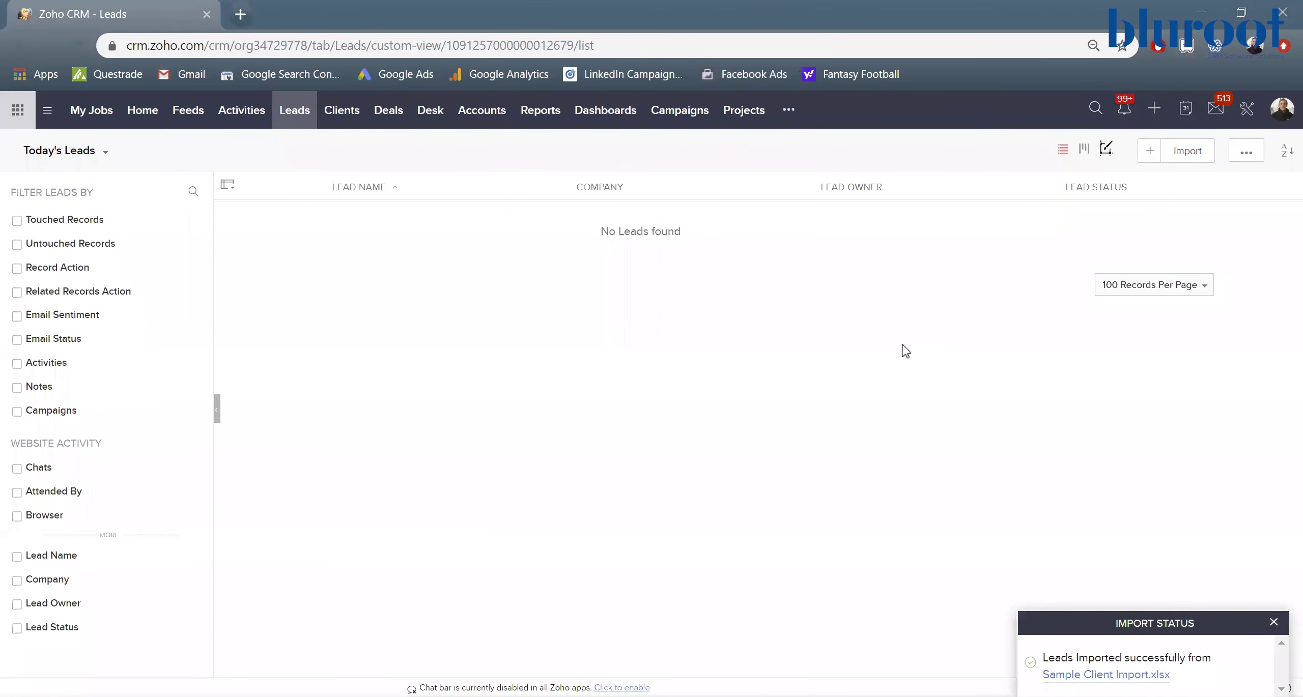
left_click(1131, 655)
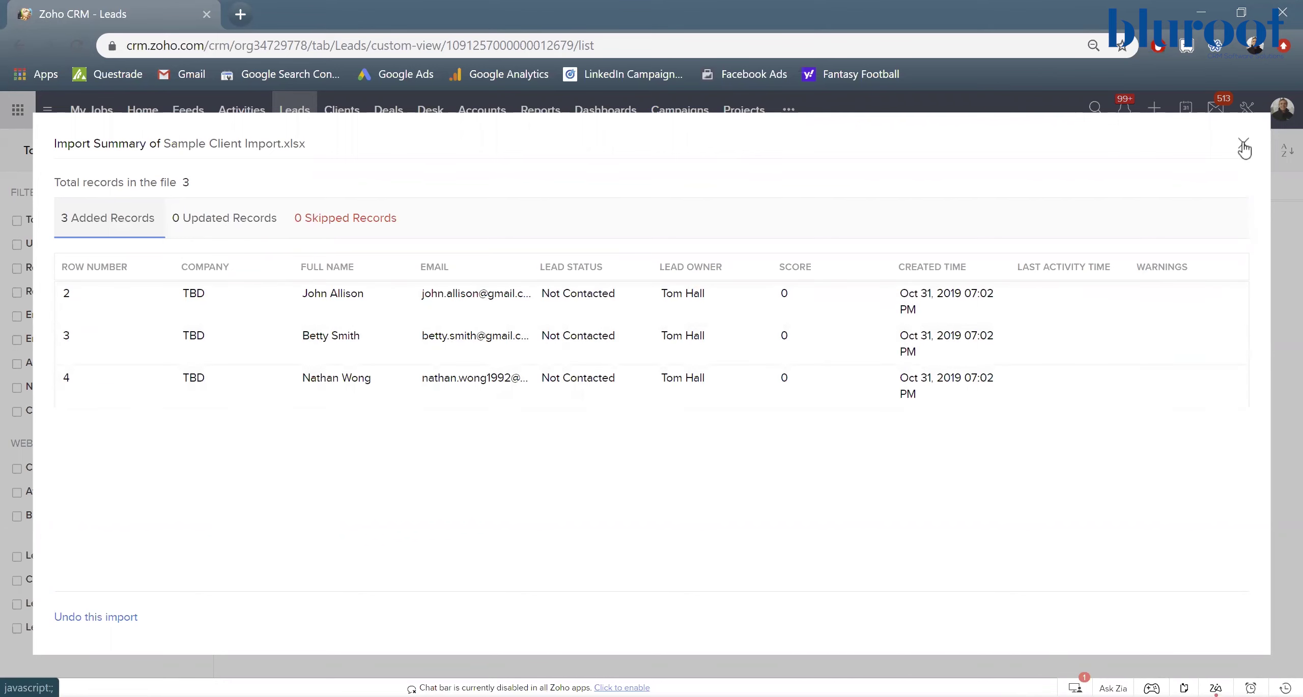
- Open the first imported lead's details, showing Company TBD and Lead Source Mailing List
left_click(1243, 144)
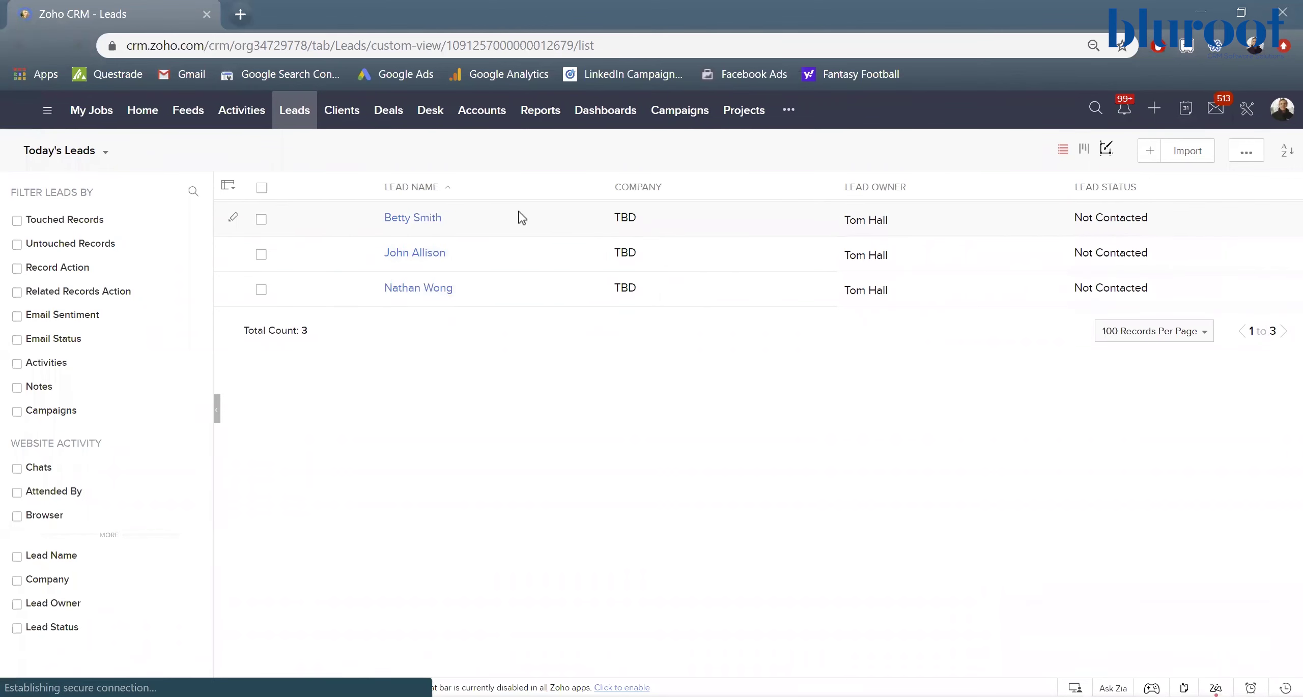
left_click(504, 220)
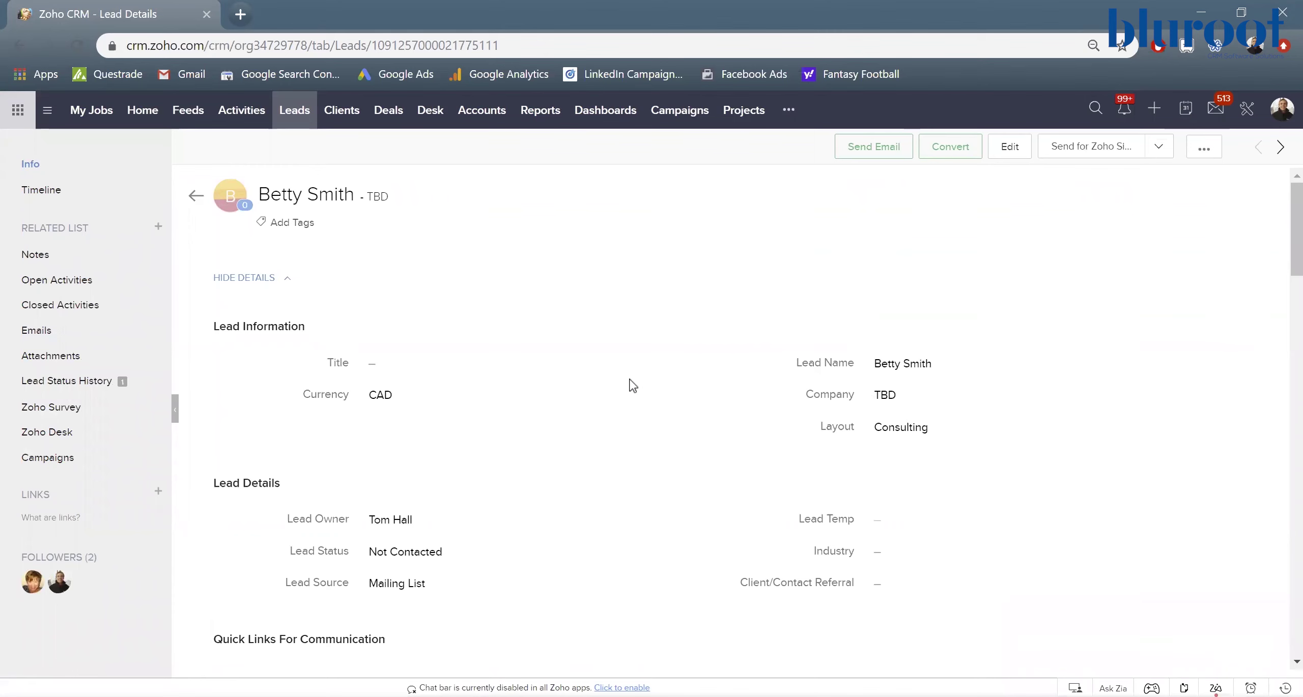
scroll(559, 402, "down", 3)
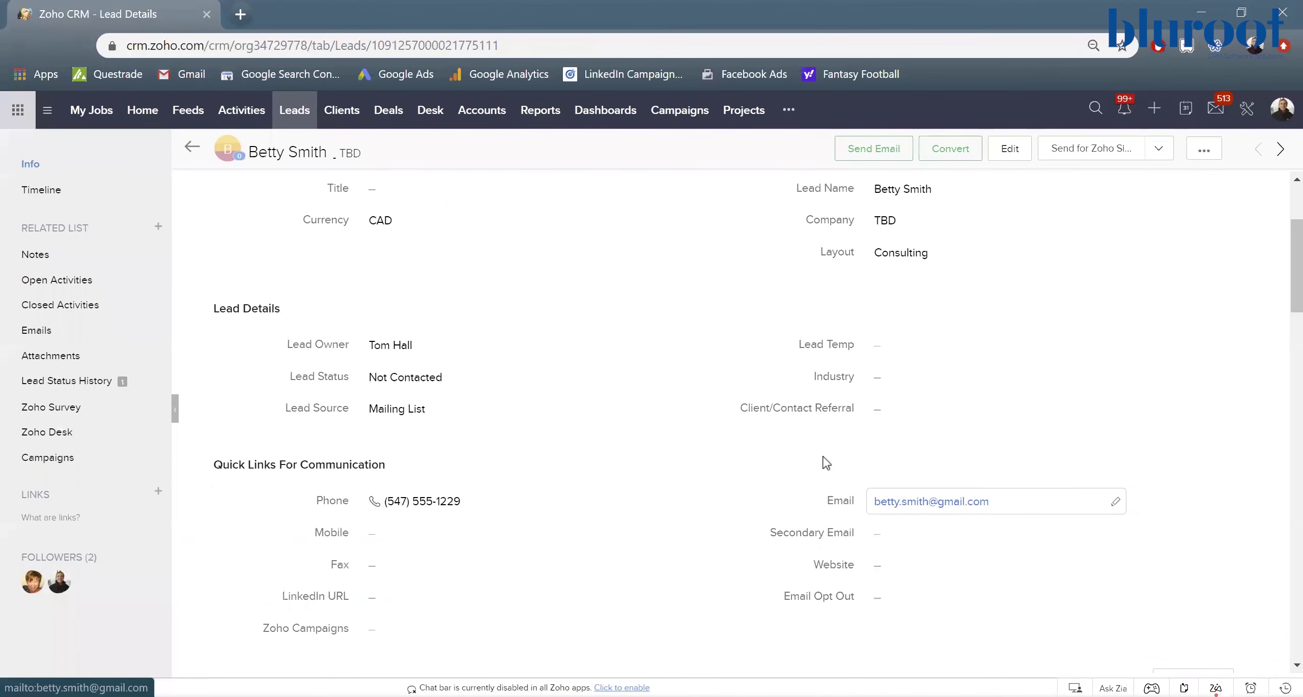
scroll(570, 410, "up", 3)
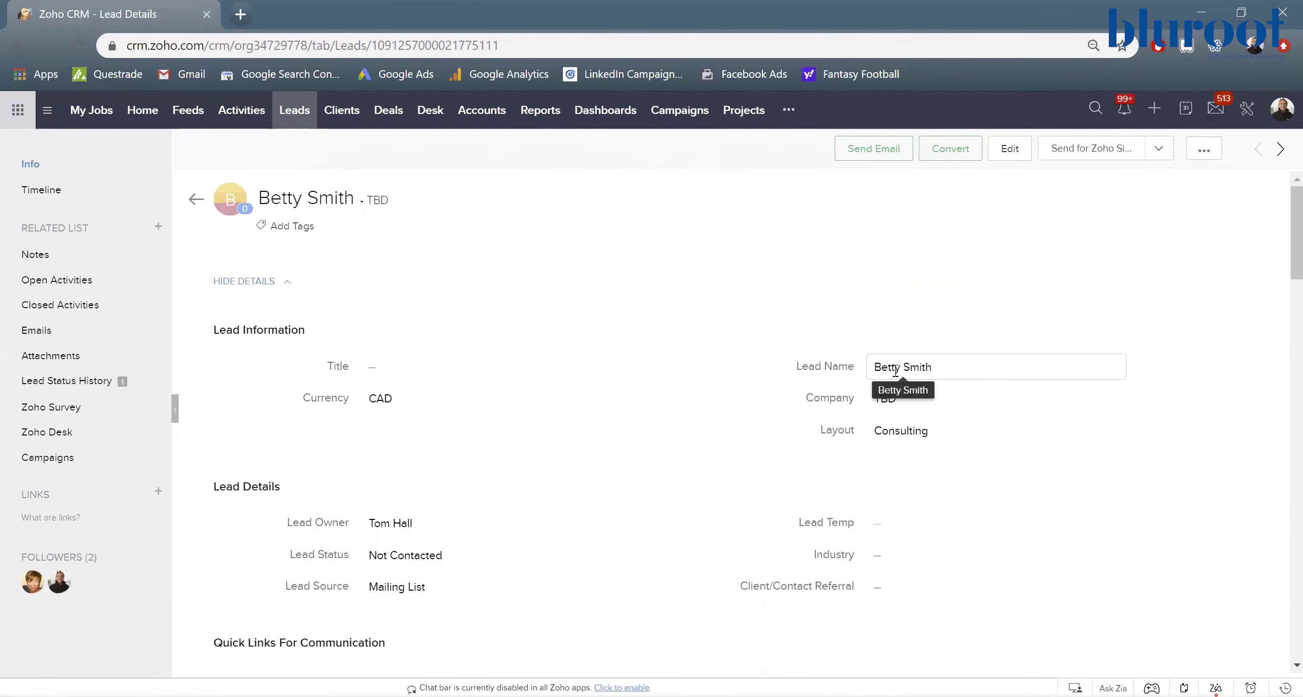